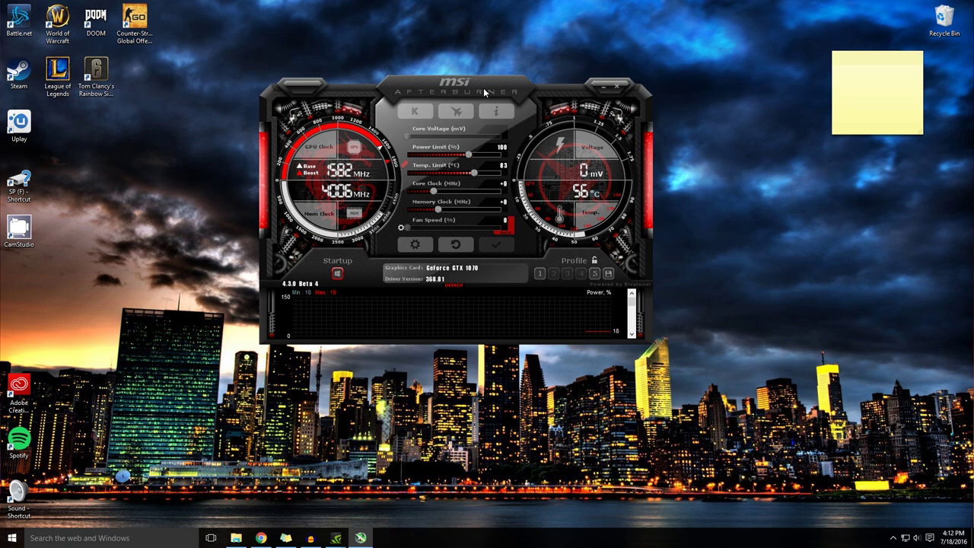
# - Reposition the MSI Afterburner window and open the User Interface settings in its properties
pyautogui.moveTo(466, 87); pyautogui.dragTo(495, 112)
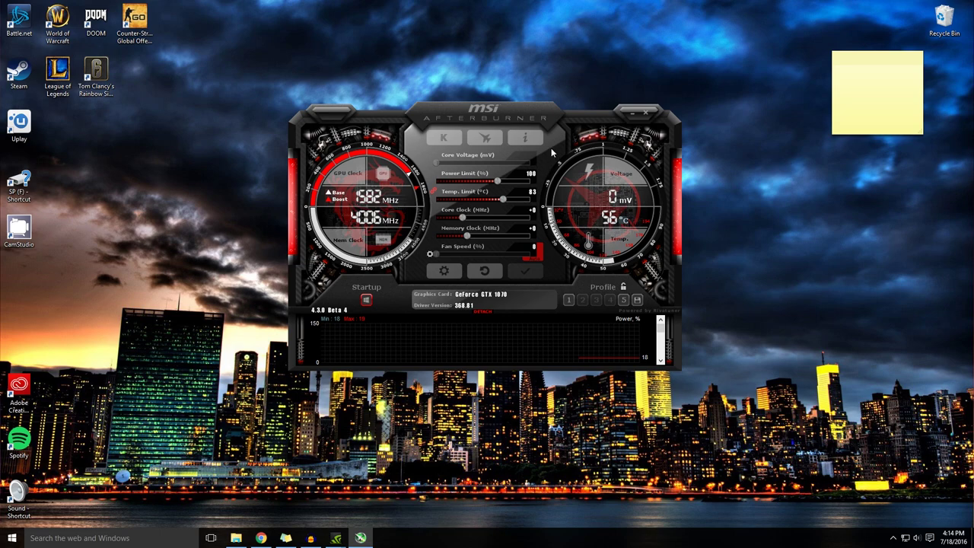
pyautogui.click(453, 271)
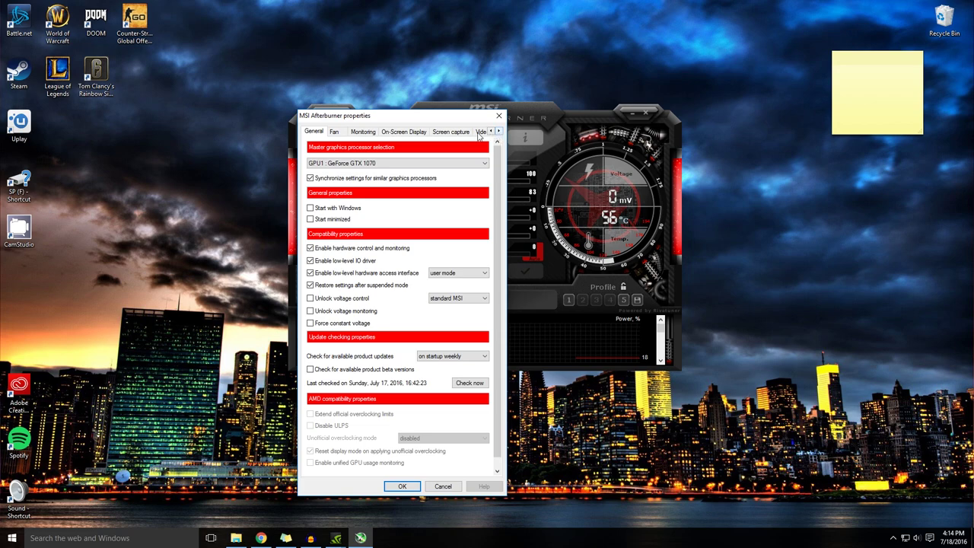
pyautogui.click(499, 132)
pyautogui.click(499, 132)
pyautogui.click(499, 133)
pyautogui.click(499, 132)
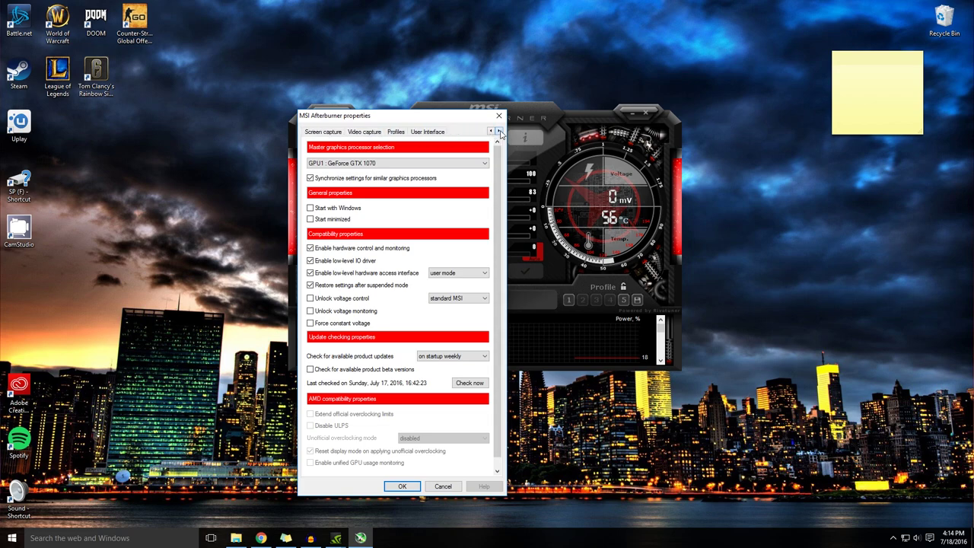
pyautogui.click(431, 134)
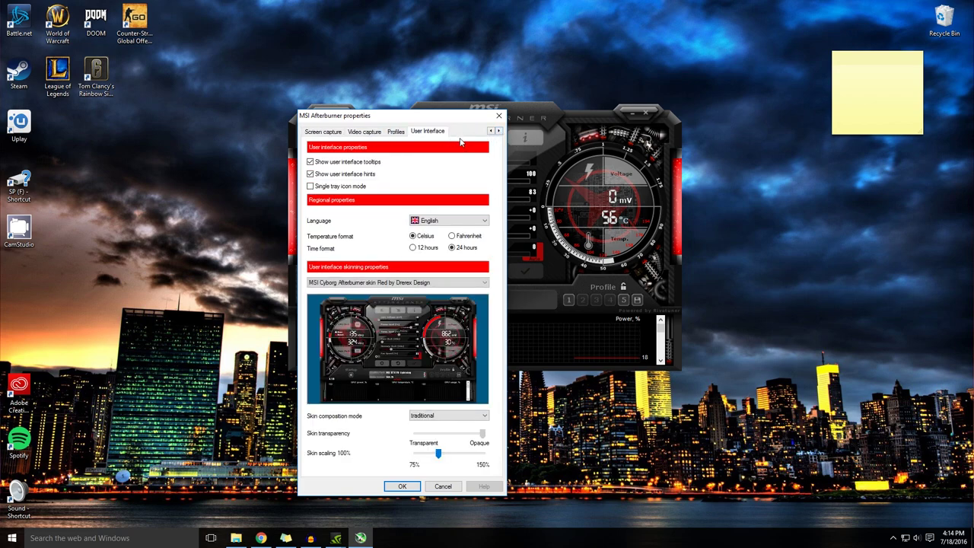
# - Preview alternative skins, including Default v2 big edition and Dragon Army, and close the properties without applying any
pyautogui.click(433, 288)
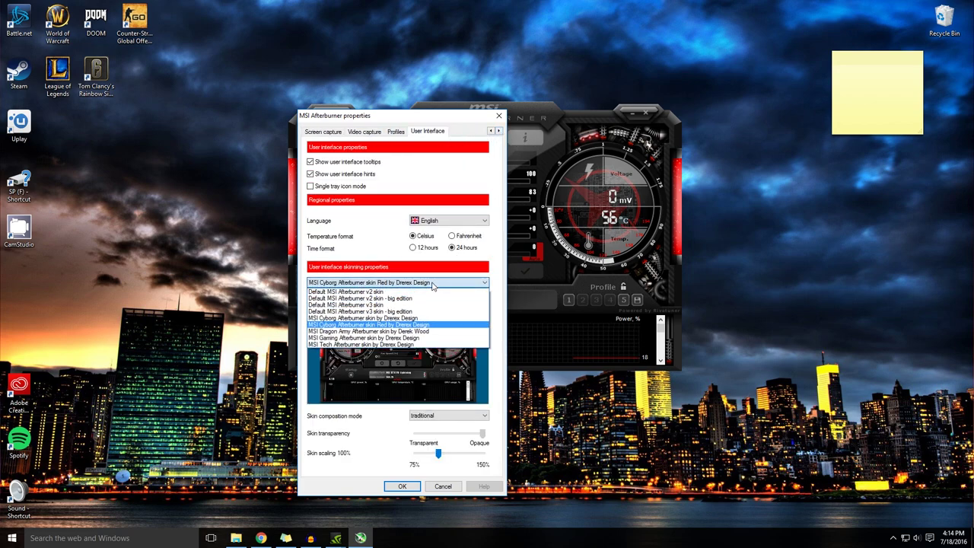
pyautogui.click(395, 313)
pyautogui.click(417, 289)
pyautogui.click(412, 298)
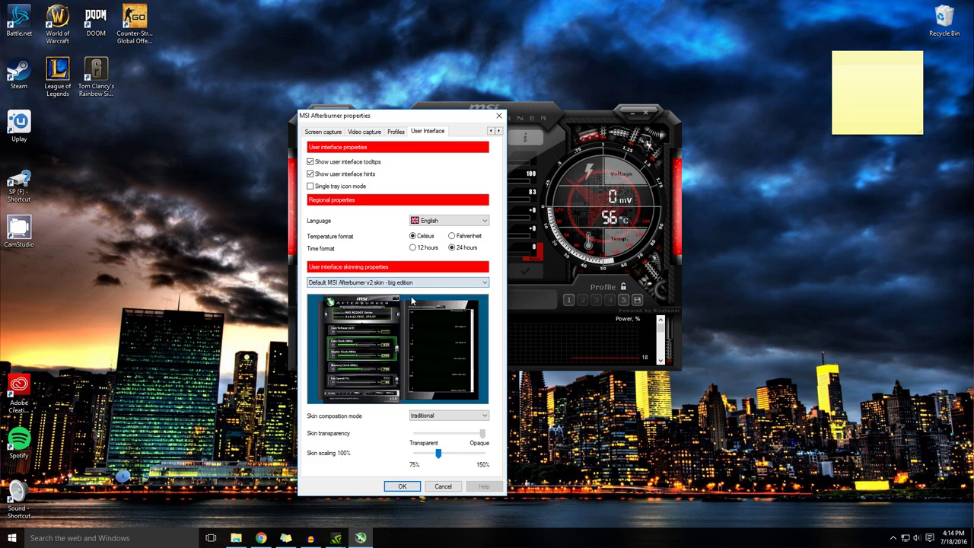
pyautogui.click(424, 285)
pyautogui.click(411, 338)
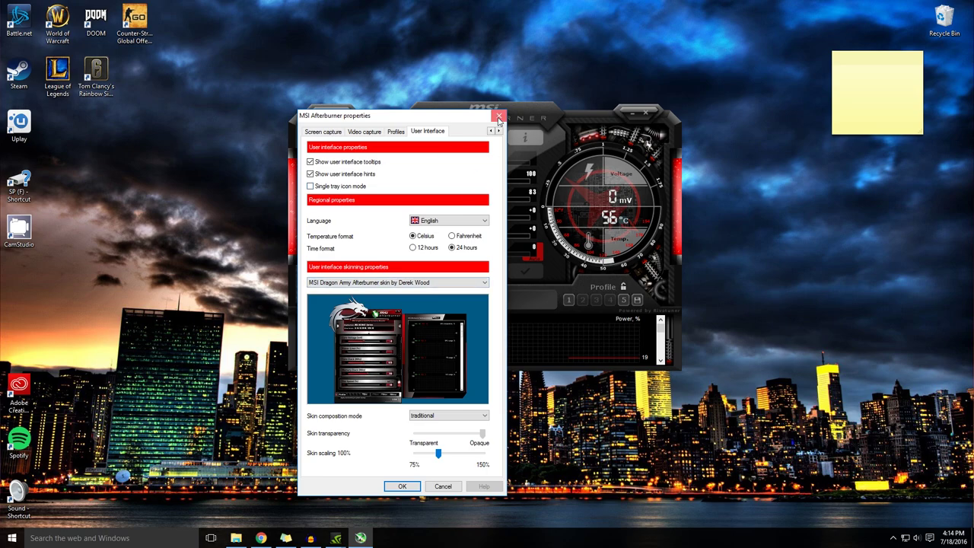
pyautogui.click(500, 118)
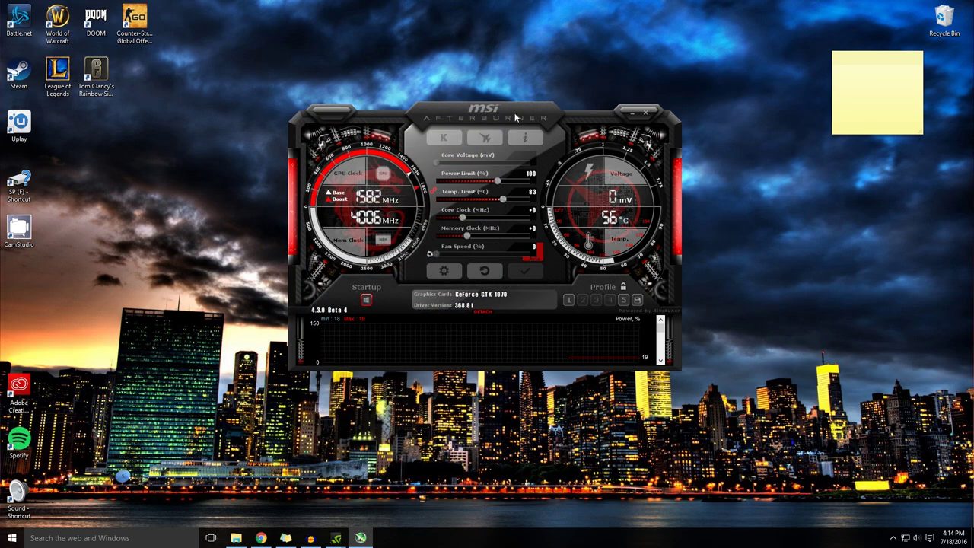
# - Unlock voltage control and voltage monitoring in the general properties and restart MSI Afterburner to apply them
pyautogui.click(449, 274)
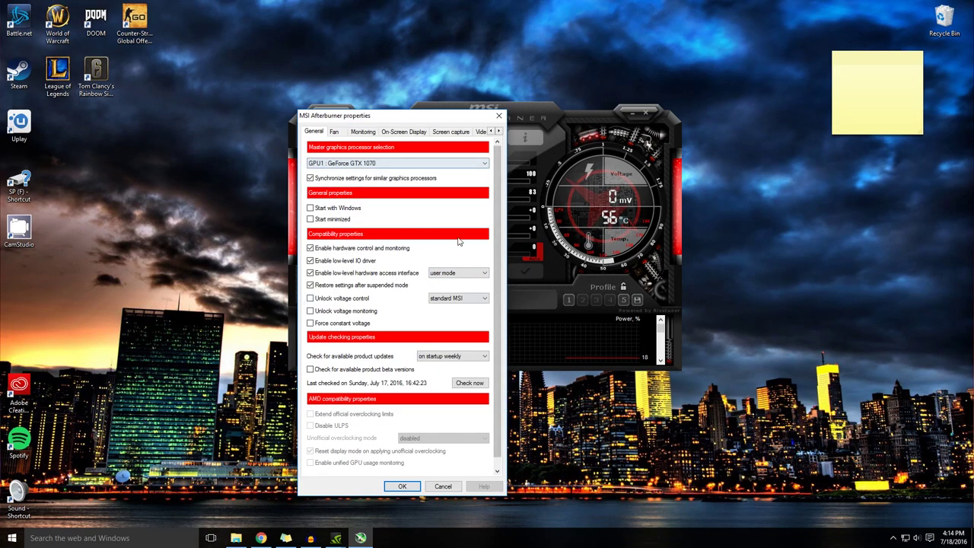
pyautogui.click(311, 299)
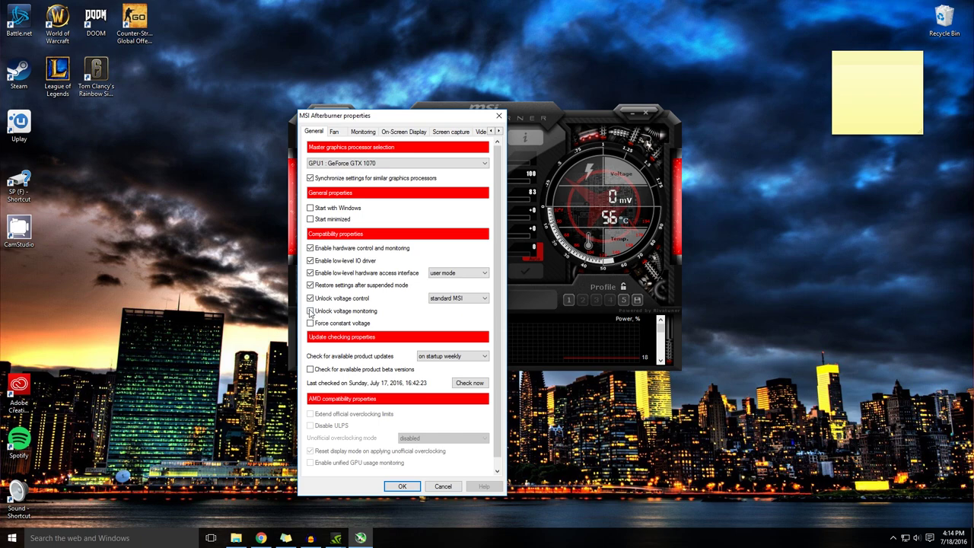
pyautogui.click(402, 487)
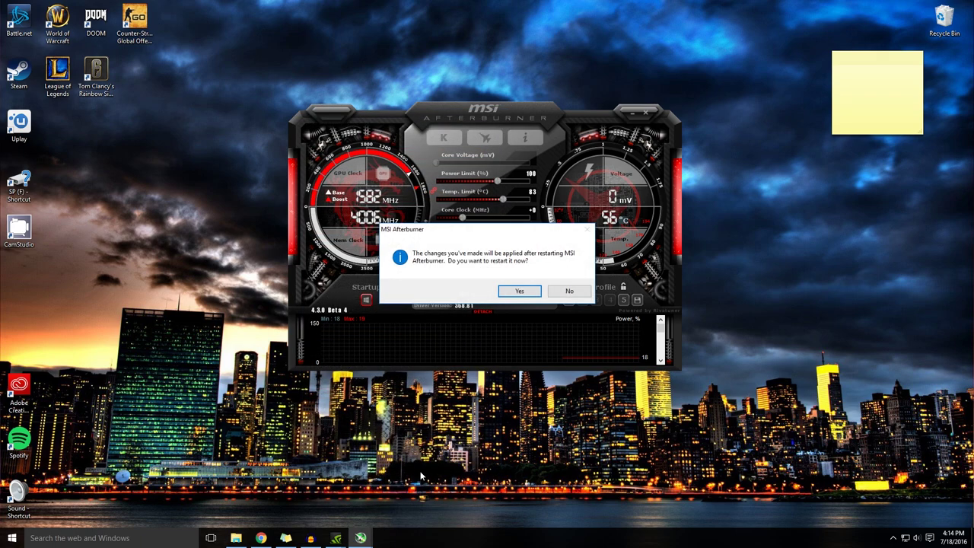
pyautogui.click(518, 293)
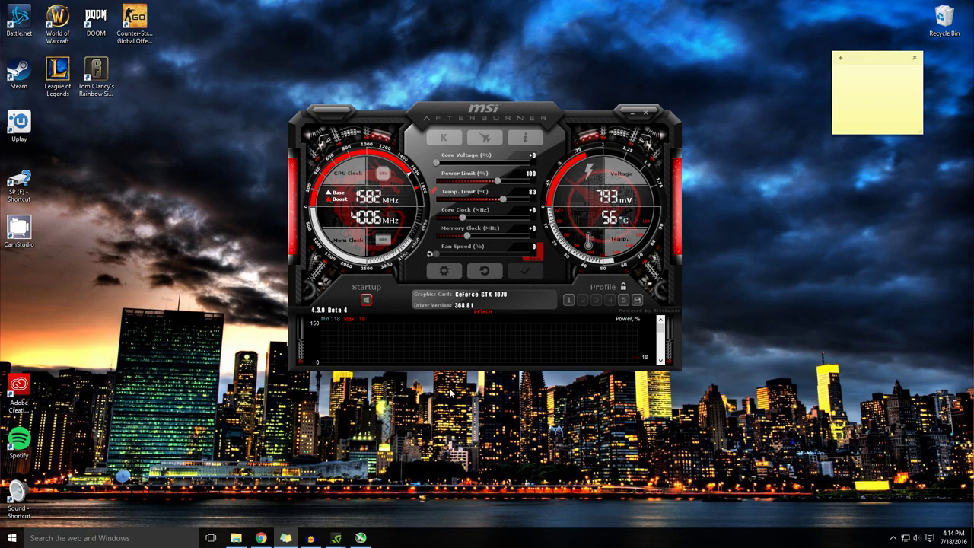
# - Open the MSIAfterburner CFG file from the MSI Afterburner folder in Notepad and go to its [ATIADLHAL] section
pyautogui.click(243, 541)
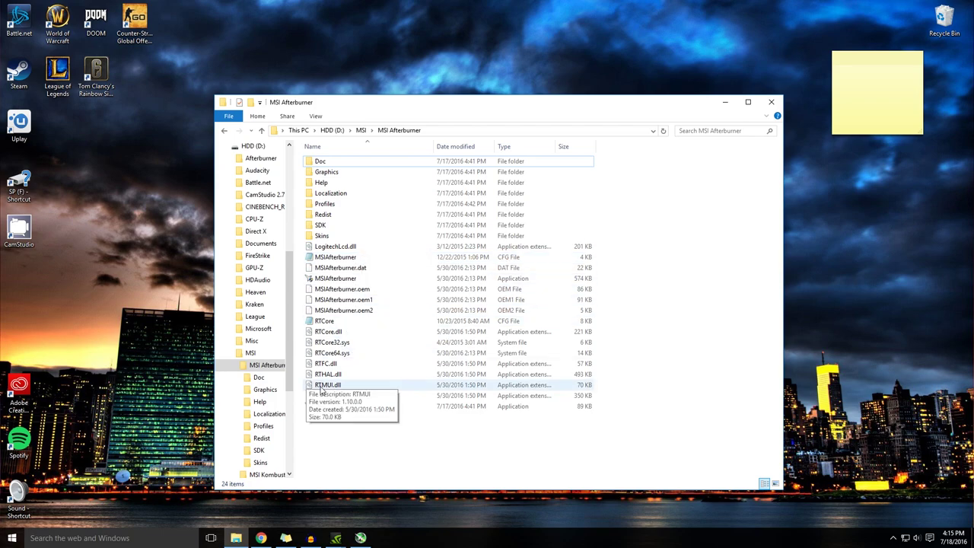
pyautogui.rightClick(341, 259)
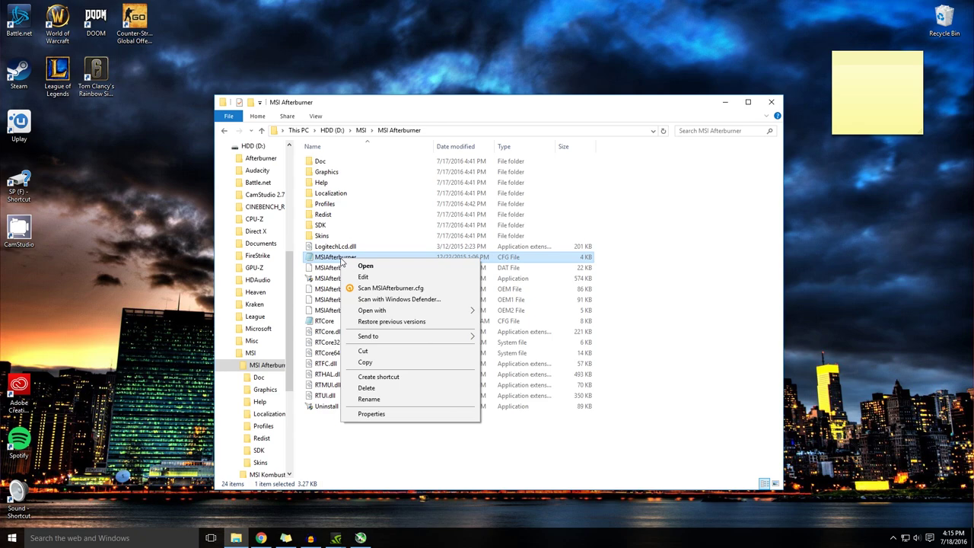
pyautogui.moveTo(379, 313)
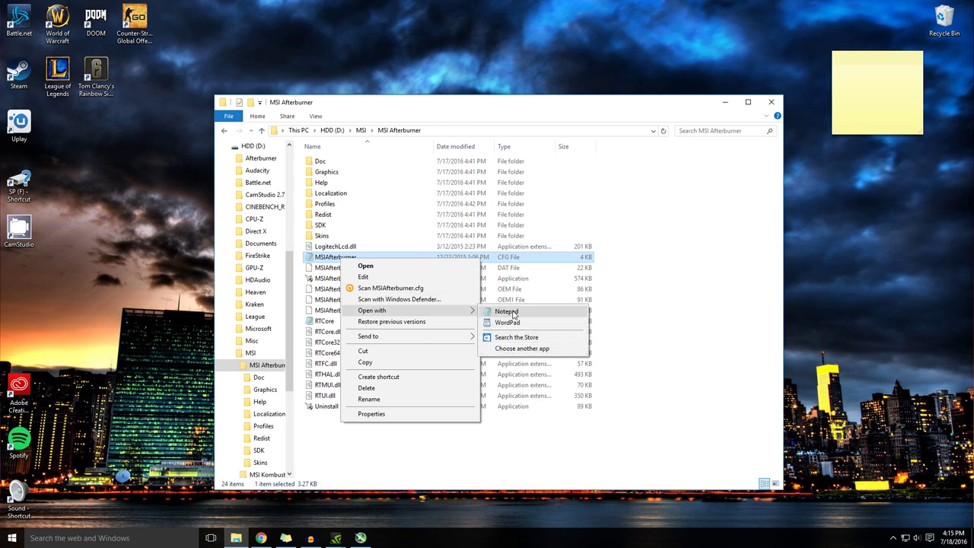
pyautogui.click(323, 260)
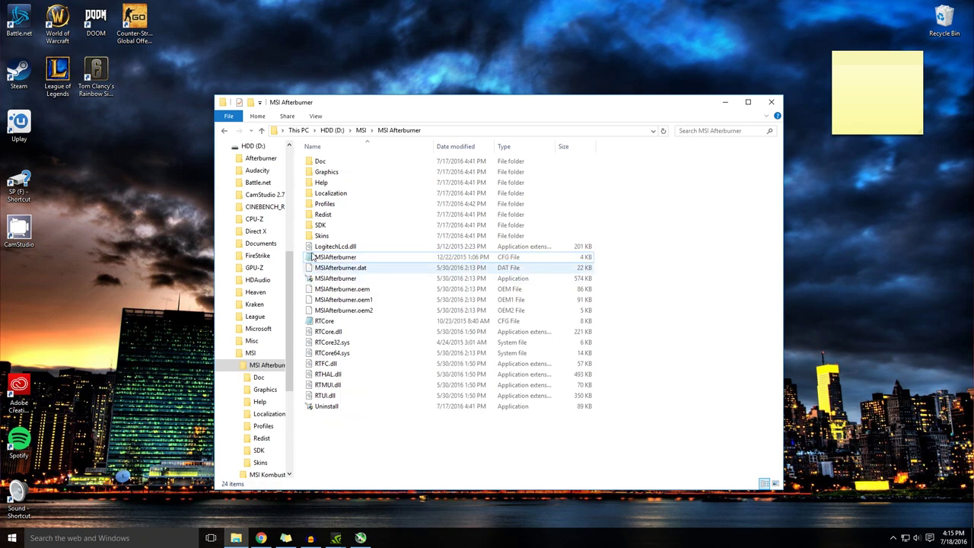
pyautogui.rightClick(321, 258)
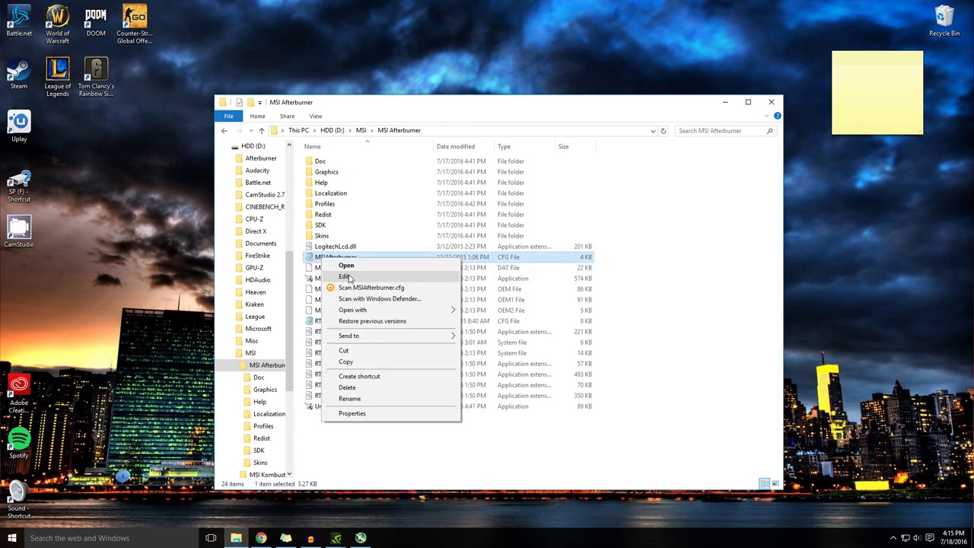
pyautogui.click(346, 277)
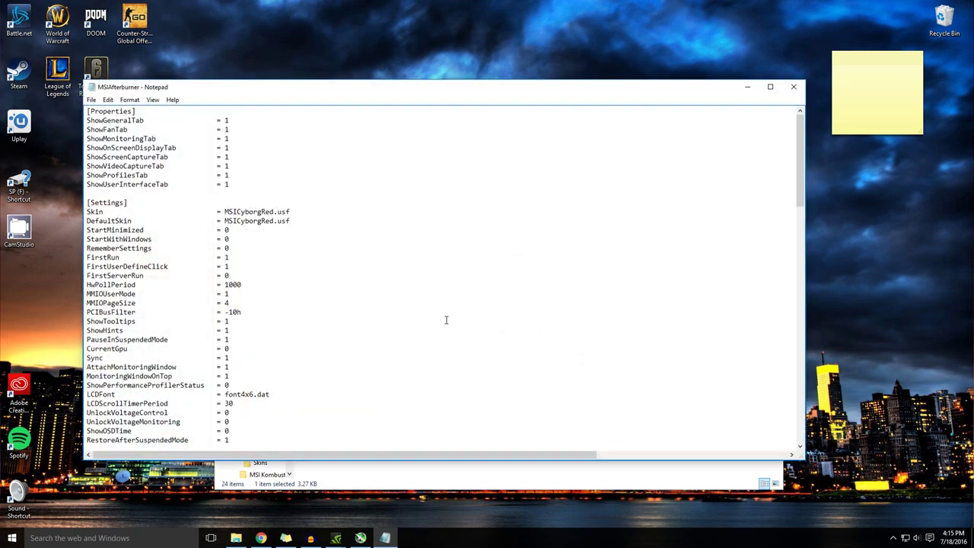
pyautogui.scroll(-4, 320, 298)
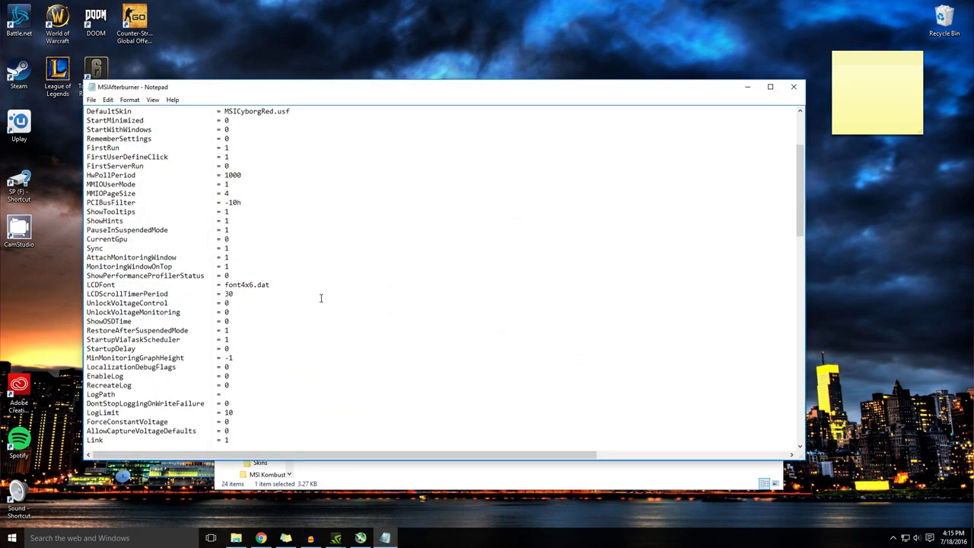
pyautogui.scroll(-9, 320, 299)
pyautogui.scroll(-9, 320, 299)
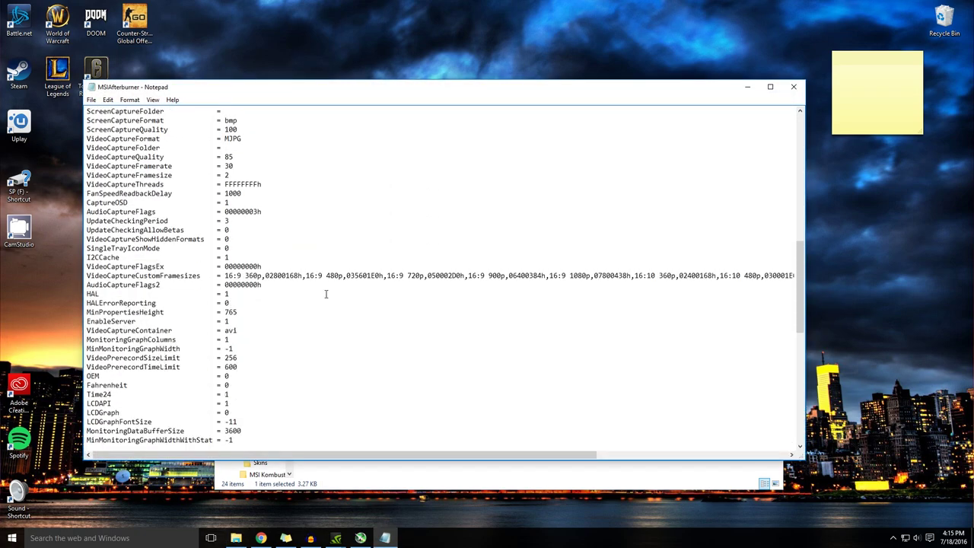
pyautogui.scroll(9, 327, 294)
pyautogui.scroll(-17, 328, 294)
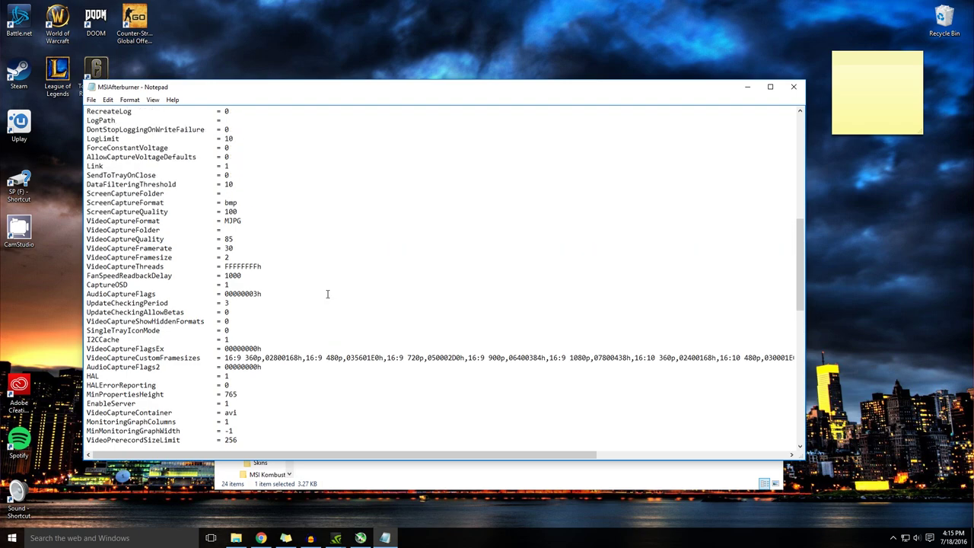
pyautogui.scroll(-2, 327, 294)
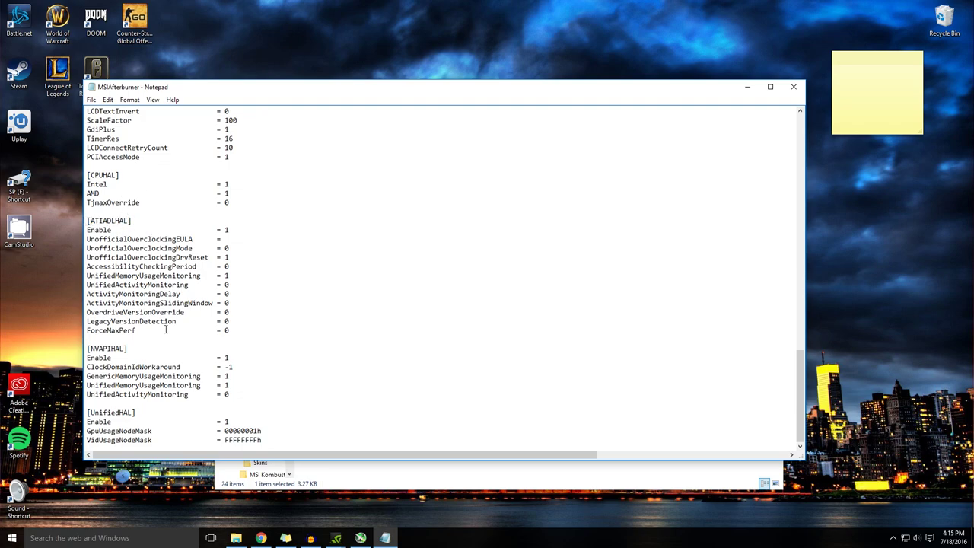
# - Switch to Chrome and read the Linus Tech Tips thread's steps for editing the UnofficialOverclockingEULA entry
pyautogui.click(259, 539)
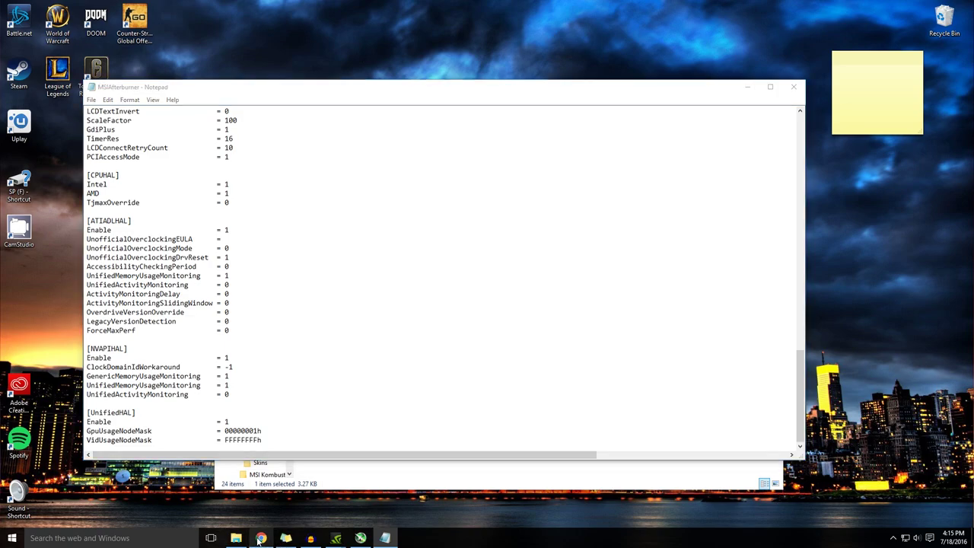
pyautogui.click(236, 13)
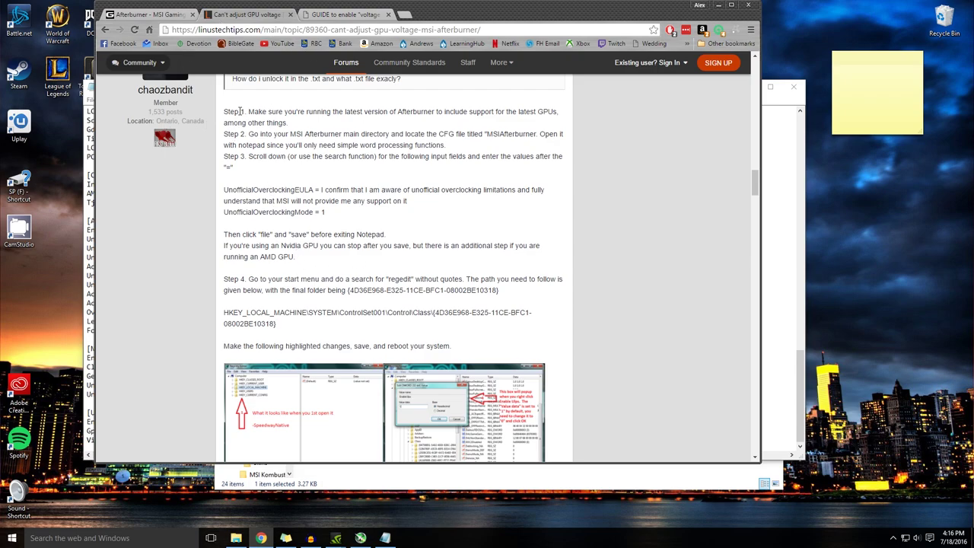
pyautogui.moveTo(240, 111); pyautogui.dragTo(339, 112)
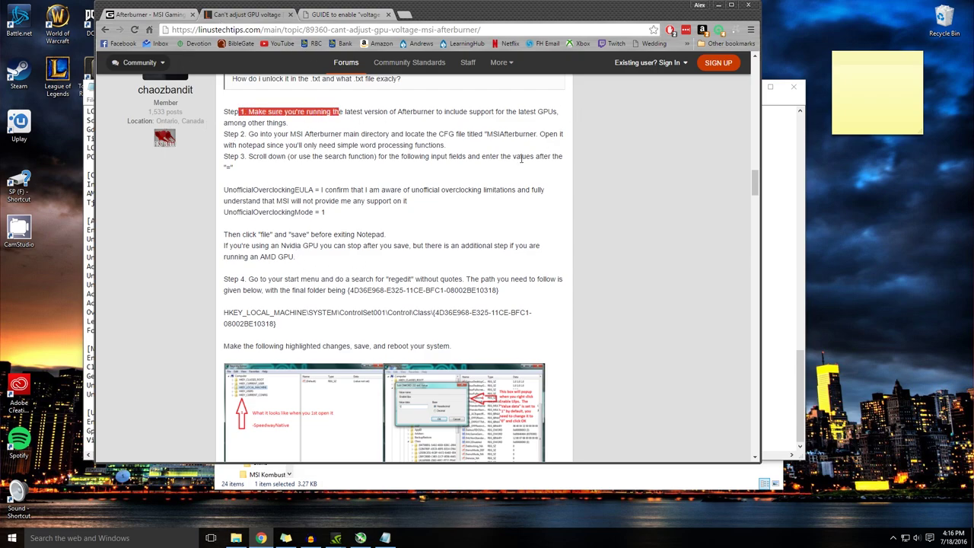
pyautogui.keyDown('shift'); pyautogui.click(225, 189); pyautogui.keyUp('shift')
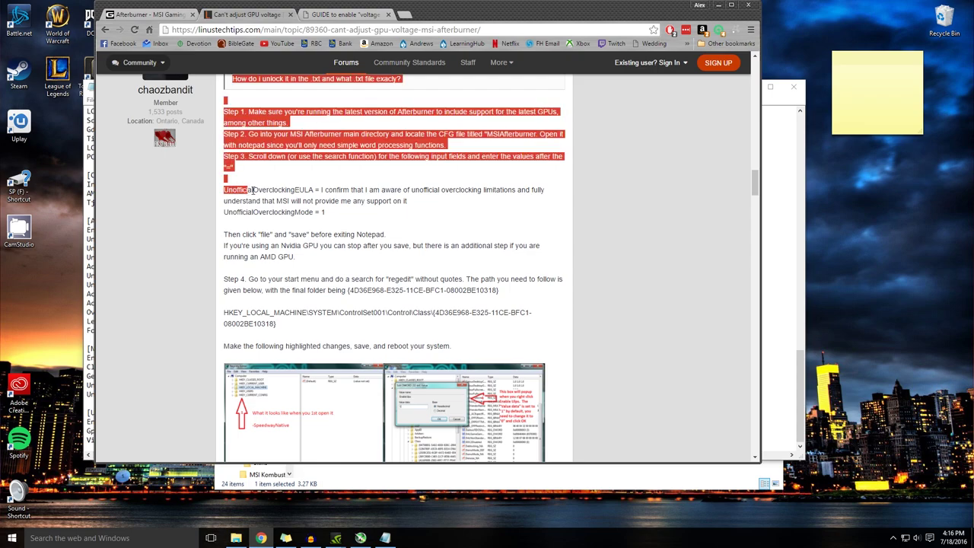
pyautogui.click(225, 190)
pyautogui.moveTo(226, 190); pyautogui.dragTo(323, 190)
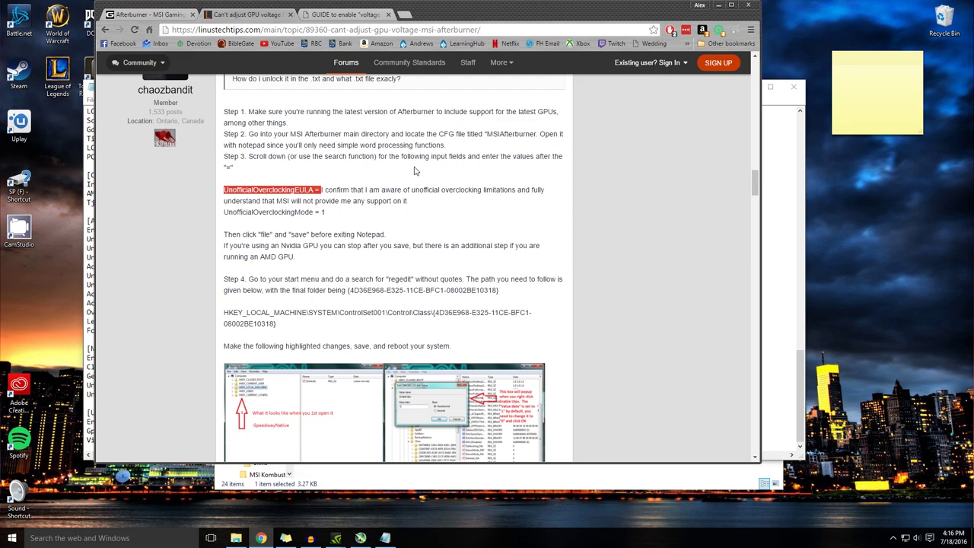
pyautogui.click(424, 206)
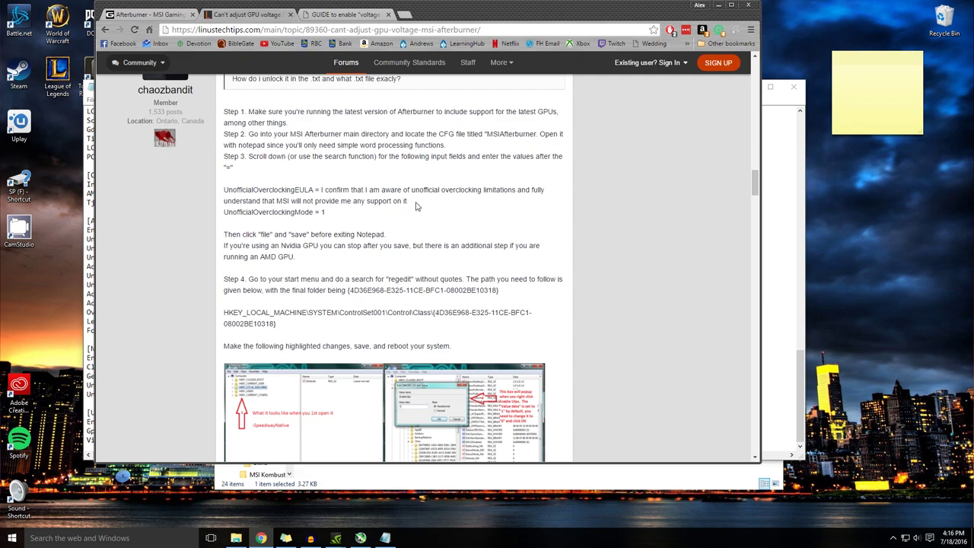
# - Copy the EULA confirmation sentence from the forum post and paste it as the UnofficialOverclockingEULA value in Notepad
pyautogui.moveTo(411, 203); pyautogui.dragTo(325, 190)
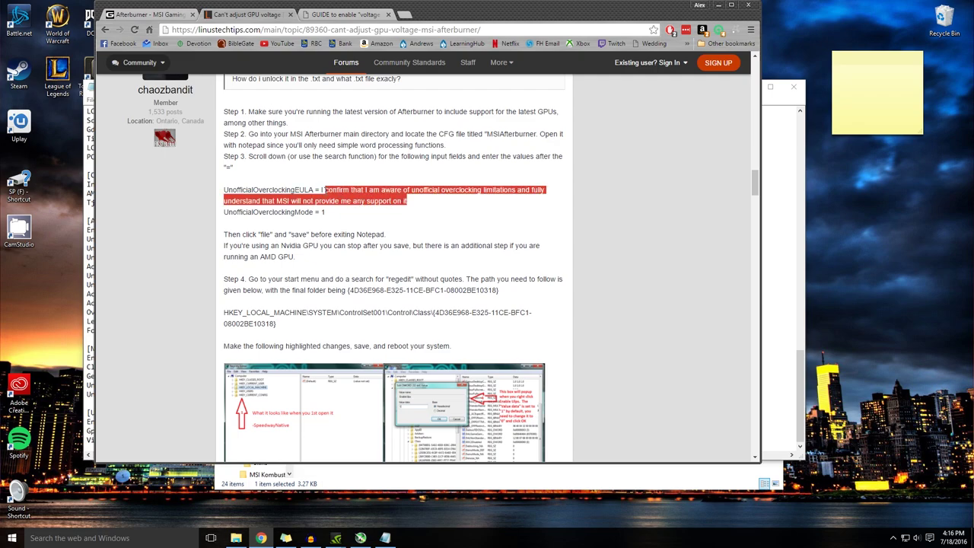
pyautogui.rightClick(327, 189)
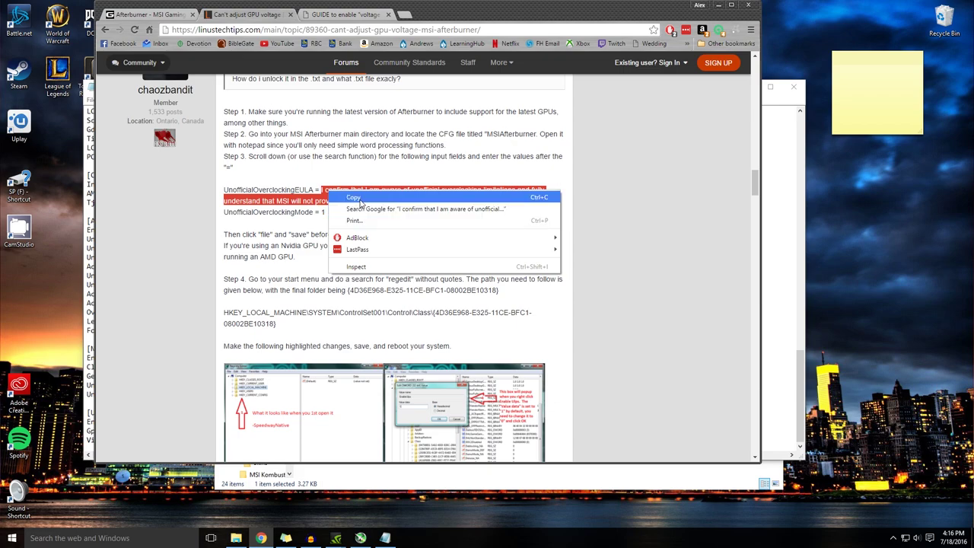
pyautogui.click(353, 197)
pyautogui.click(385, 538)
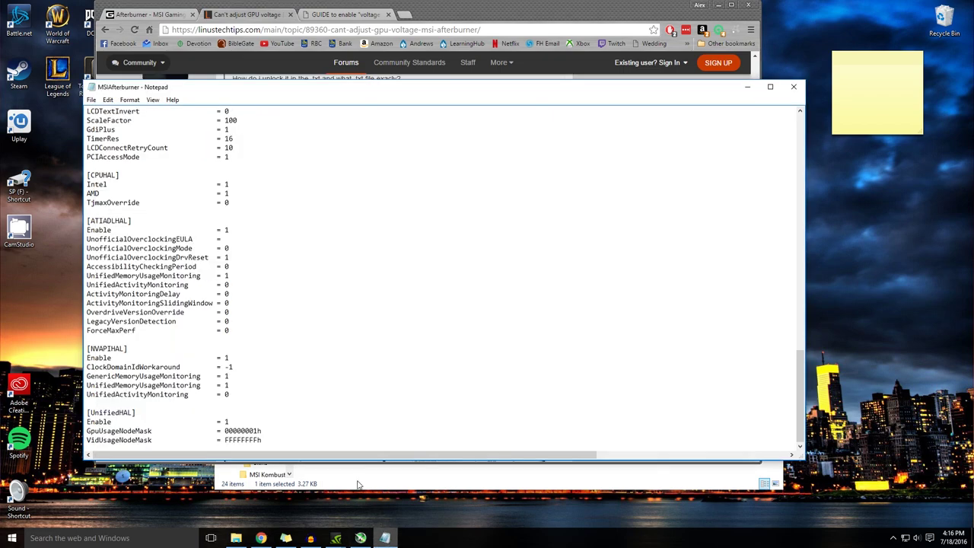
pyautogui.rightClick(227, 239)
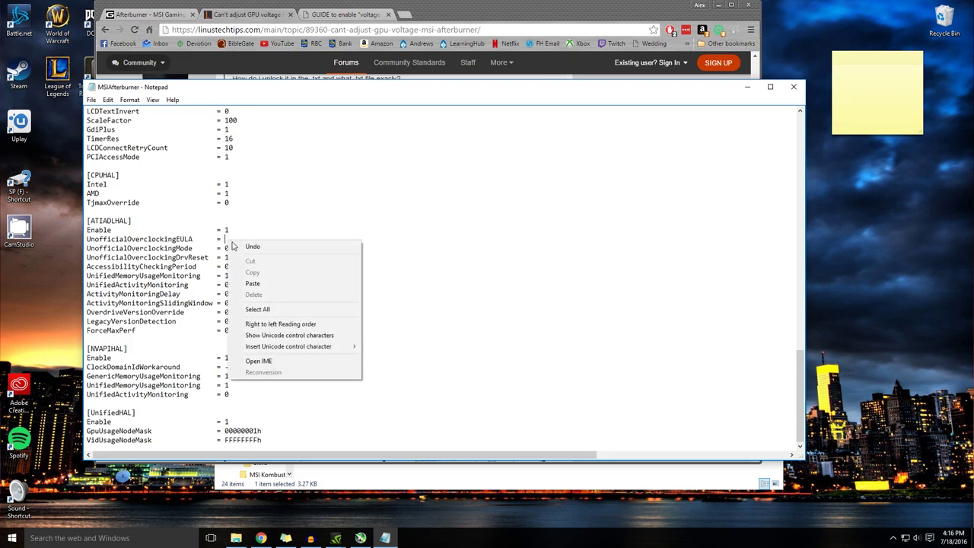
pyautogui.click(251, 284)
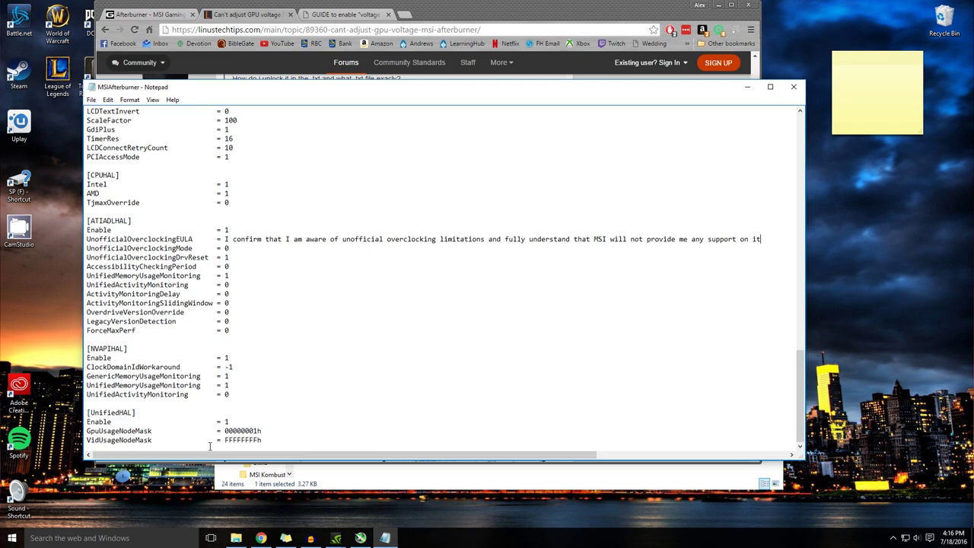
# - Set UnofficialOverclockingMode to 1 in the MSIAfterburner CFG file as the forum post instructs, and close Notepad without saving
pyautogui.click(261, 538)
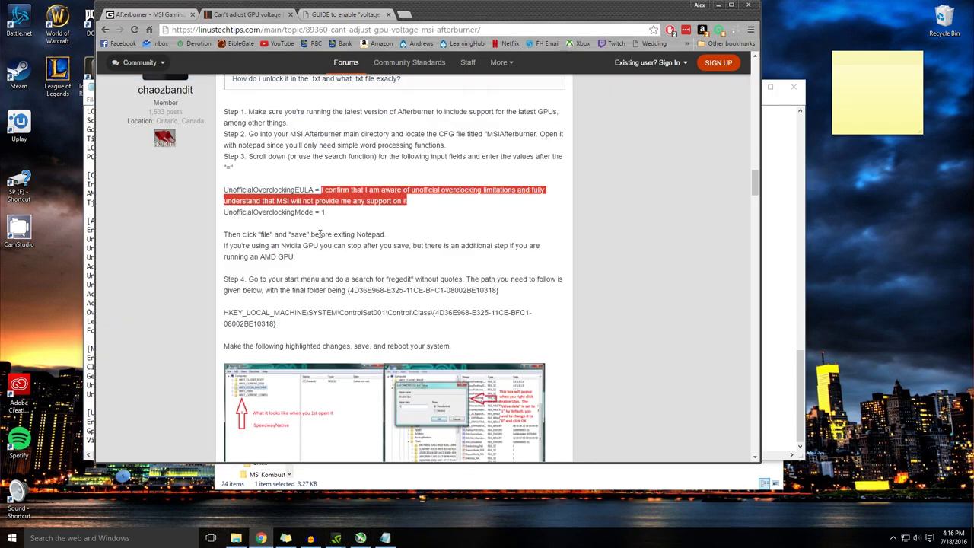
pyautogui.click(386, 538)
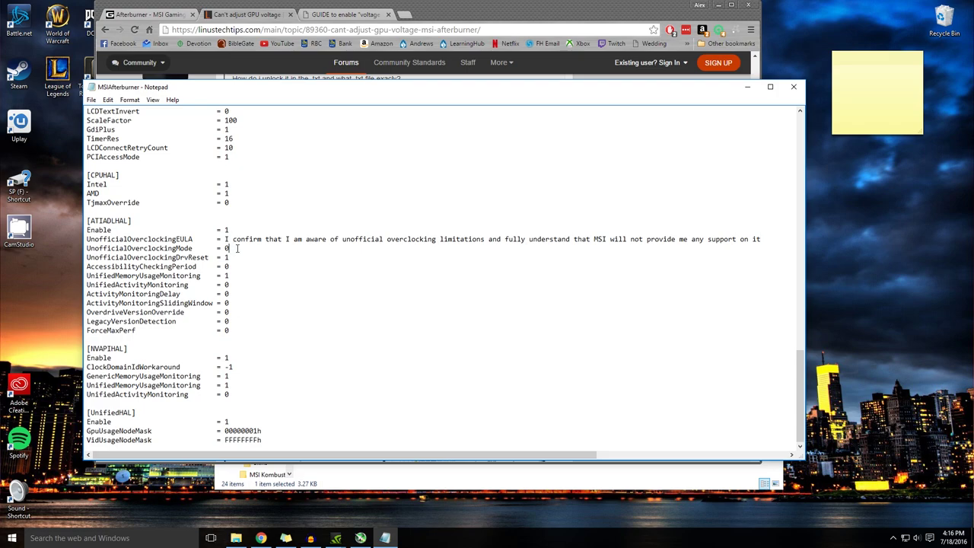
pyautogui.press('BackSpace')
pyautogui.write('1')
pyautogui.click(92, 100)
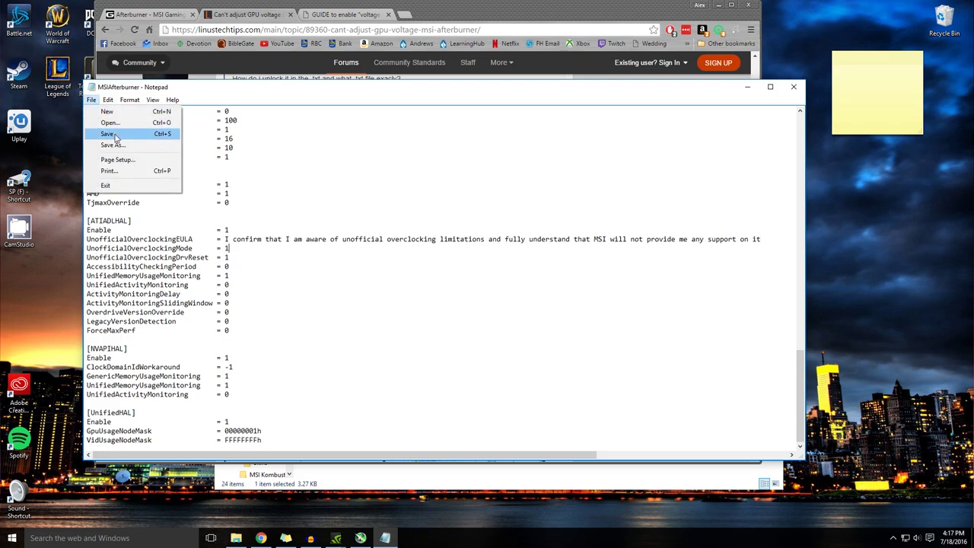
pyautogui.click(795, 87)
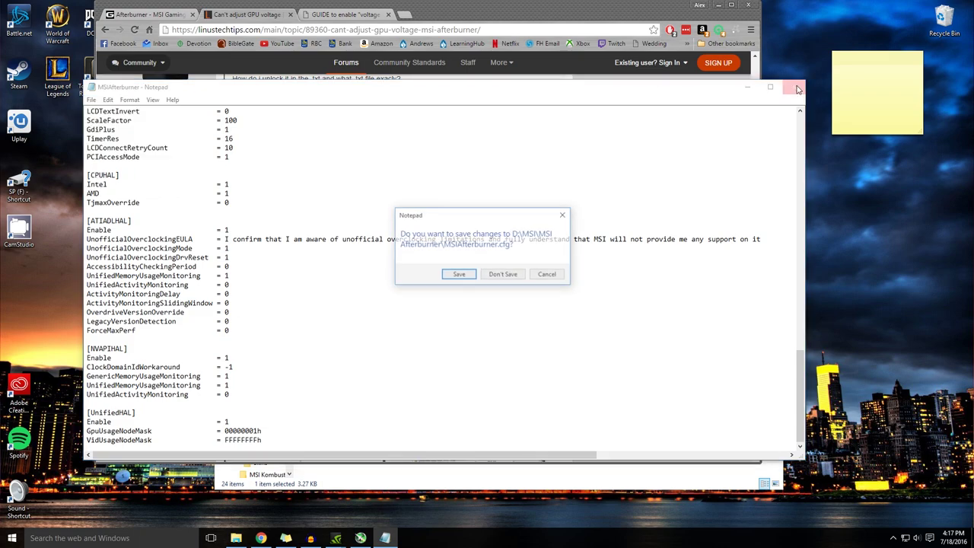
pyautogui.click(503, 276)
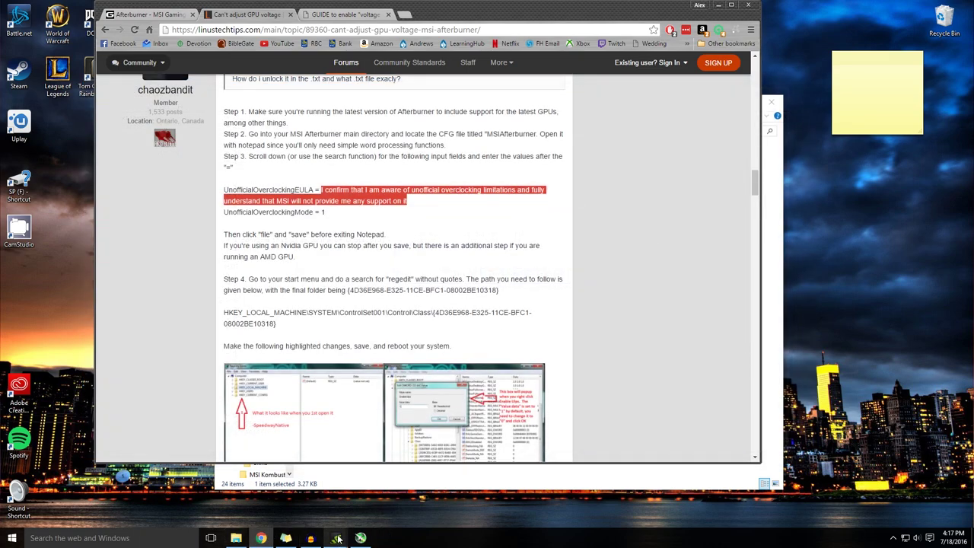
# - Switch to MSI Afterburner and check the Core Voltage slider
pyautogui.click(361, 538)
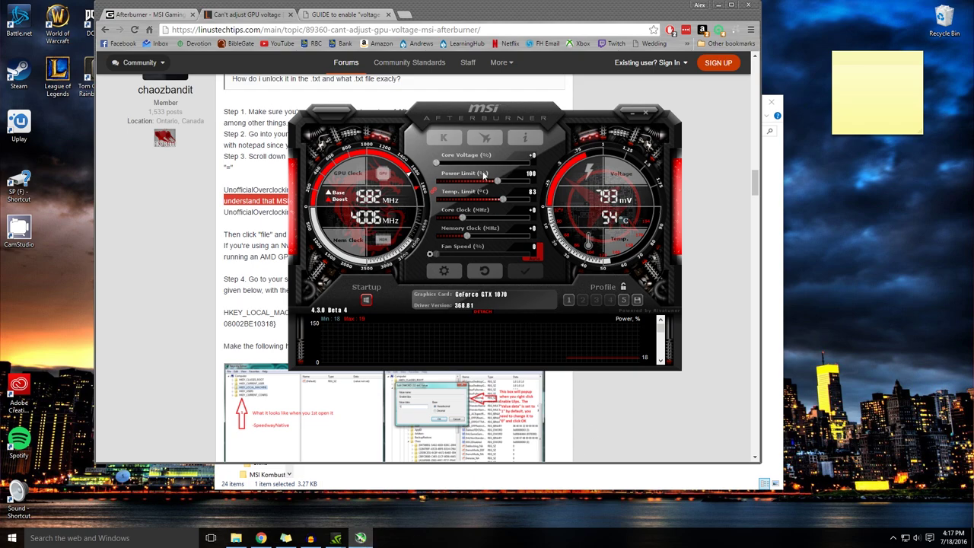
pyautogui.moveTo(437, 169); pyautogui.dragTo(401, 161)
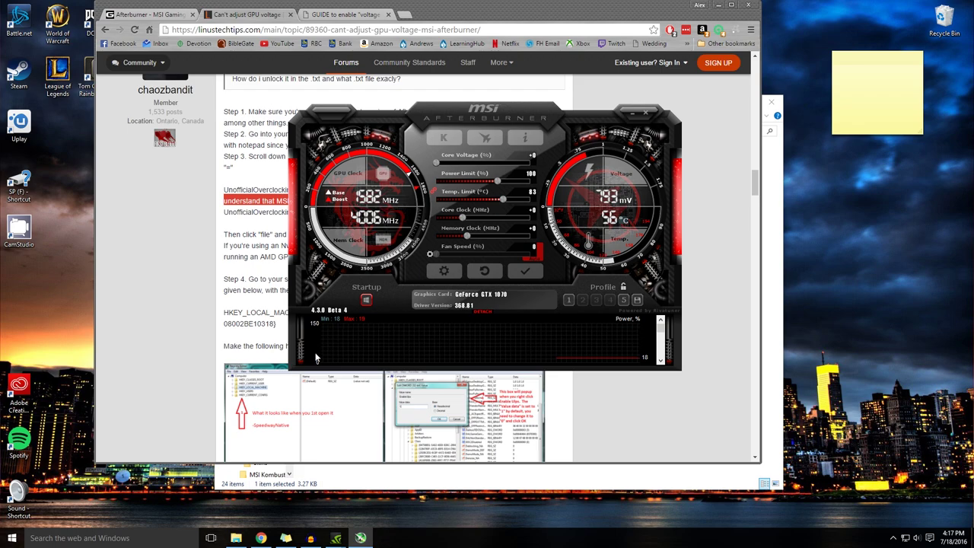
# - Switch to the ROG forum guide in Chrome and read its "Enable voltage control" steps and the replacement text block
pyautogui.click(335, 19)
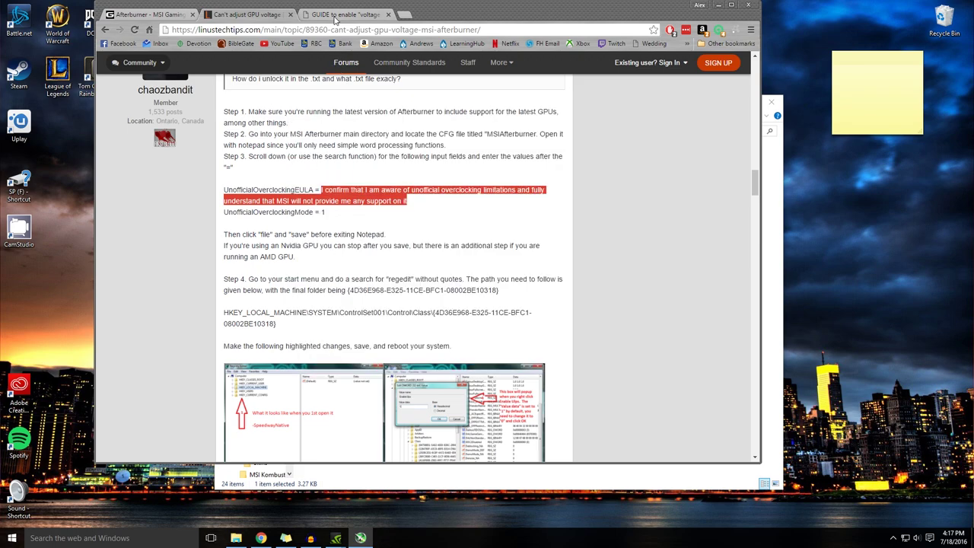
pyautogui.click(334, 17)
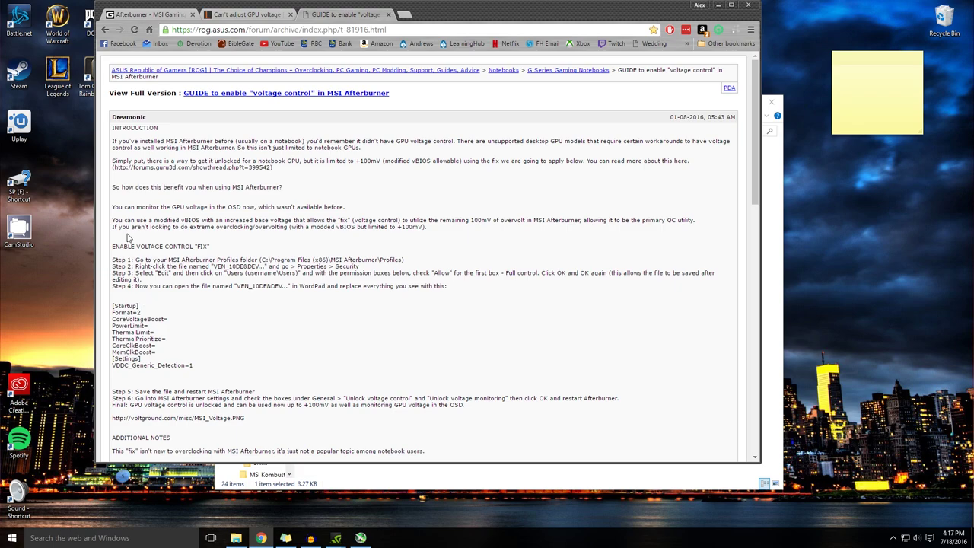
pyautogui.scroll(-3, 122, 216)
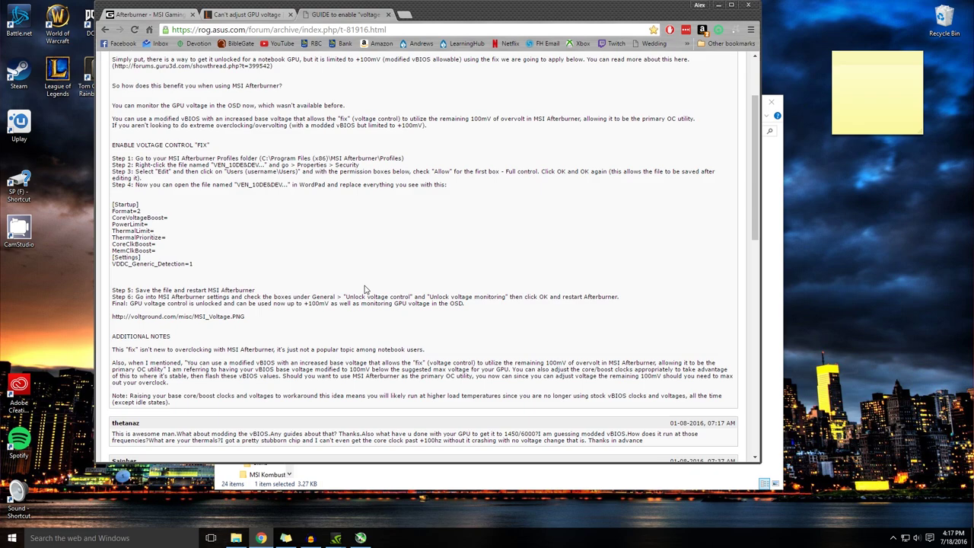
pyautogui.moveTo(217, 268); pyautogui.dragTo(114, 199)
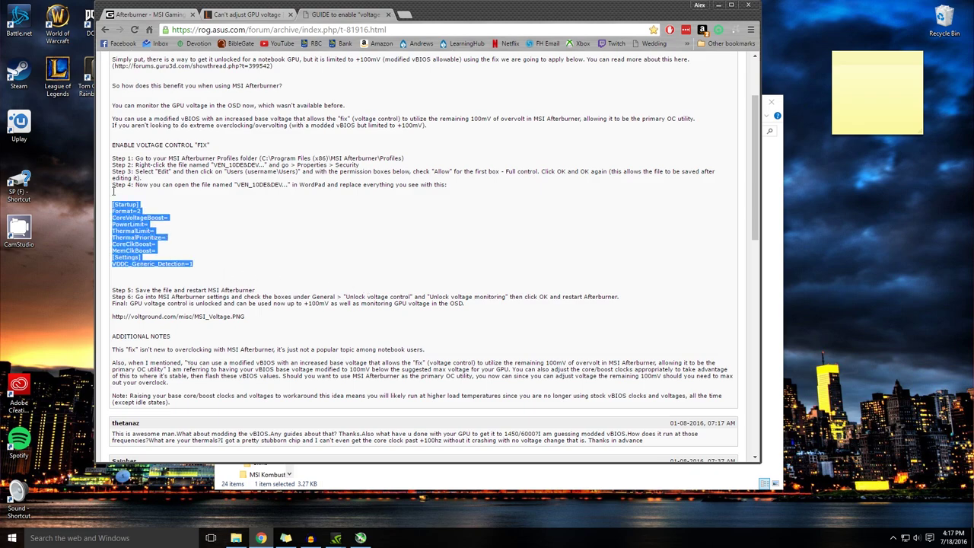
pyautogui.click(181, 233)
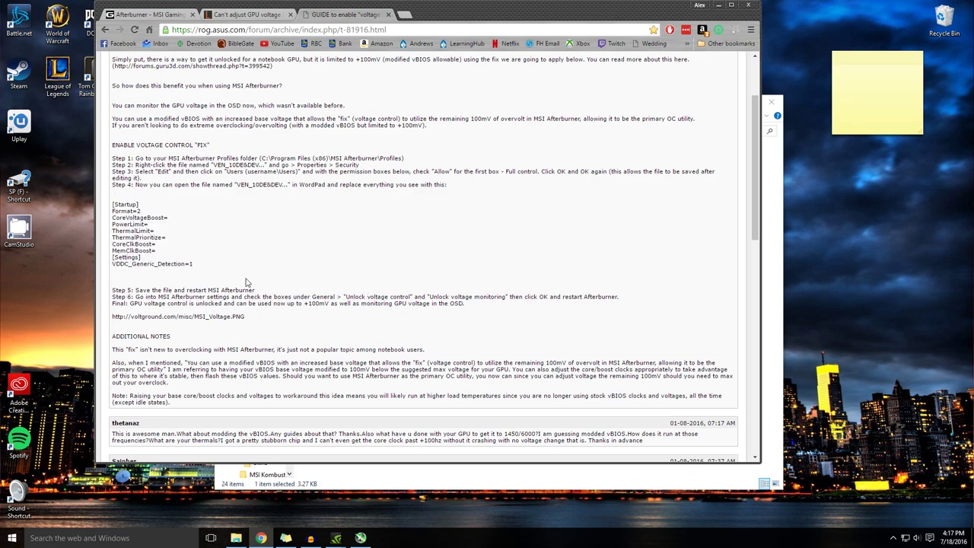
# - Open the VEN_10DE&DEV CFG file from MSI Afterburner's Profiles folder in Notepad
pyautogui.click(233, 538)
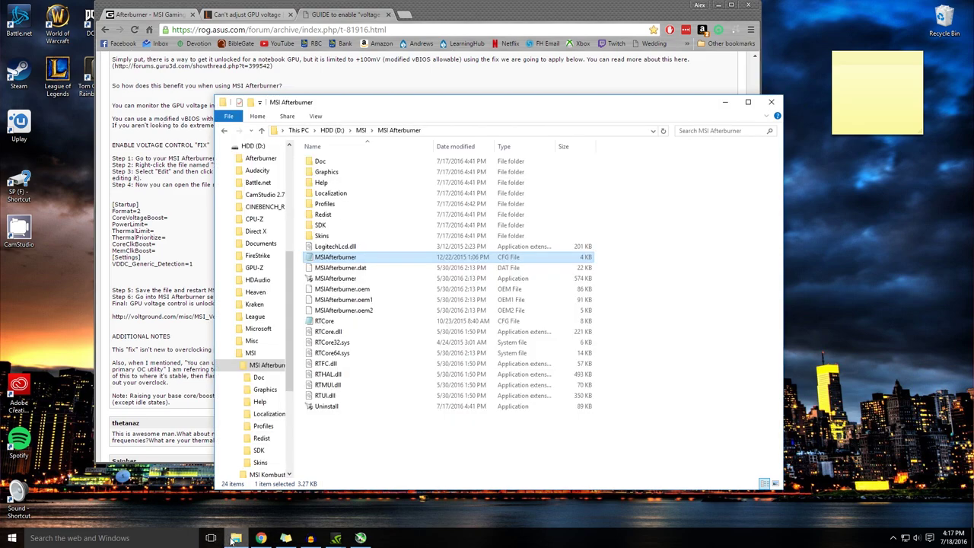
pyautogui.doubleClick(336, 205)
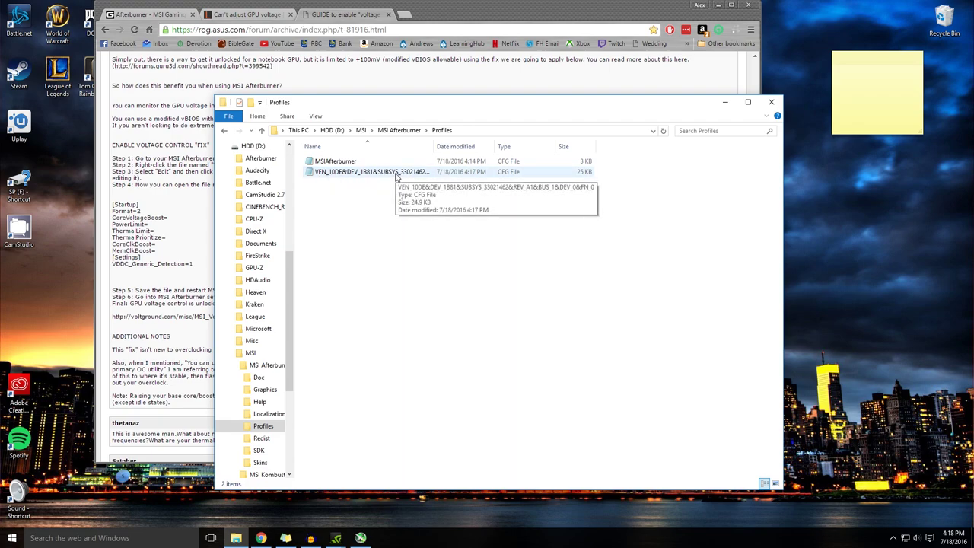
pyautogui.rightClick(395, 177)
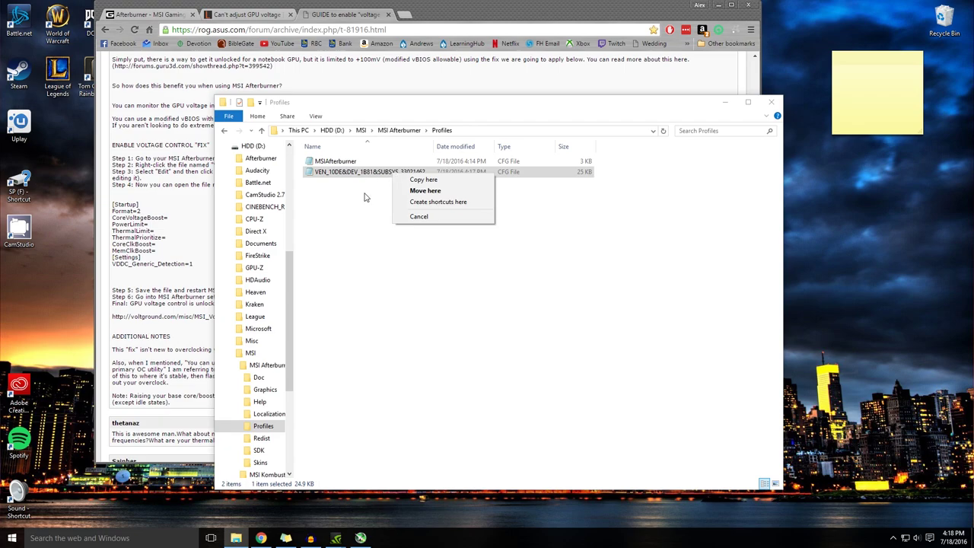
pyautogui.click(367, 195)
pyautogui.rightClick(368, 175)
pyautogui.click(383, 190)
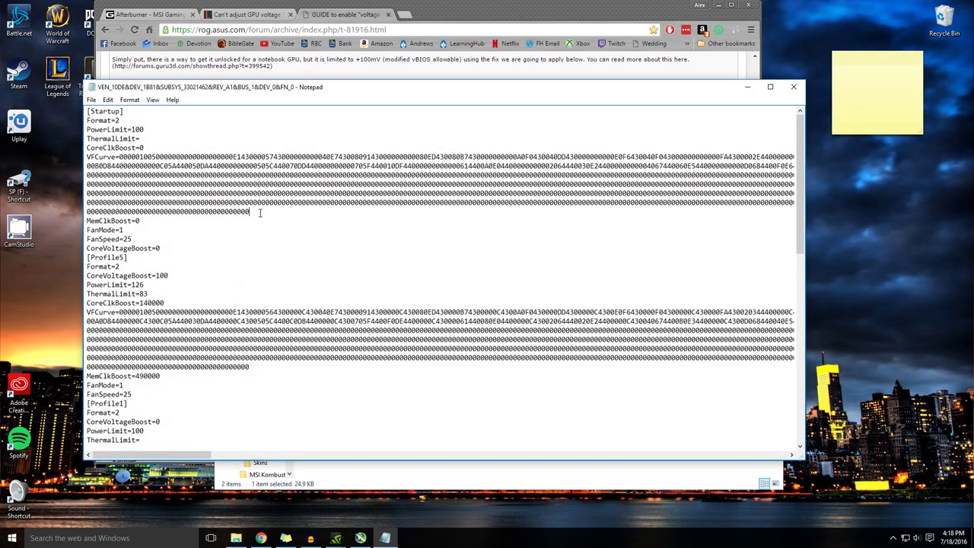
# - Examine the VEN_10DE&DEV file from its [Startup] section and profile VFCurve entries down to the [PreSuspendedMode] section
pyautogui.moveTo(263, 216); pyautogui.dragTo(87, 148)
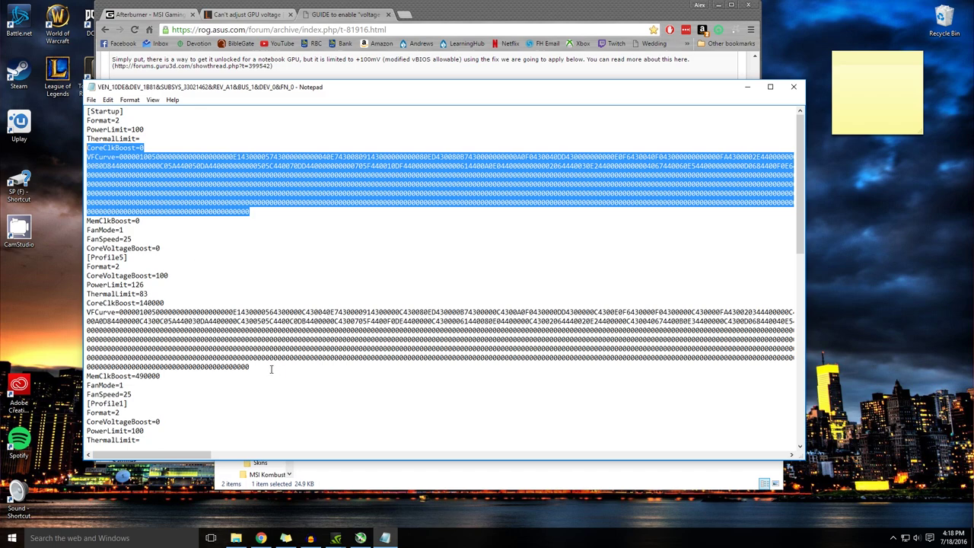
pyautogui.moveTo(271, 370); pyautogui.dragTo(93, 311)
pyautogui.click(235, 312)
pyautogui.scroll(-20, 237, 312)
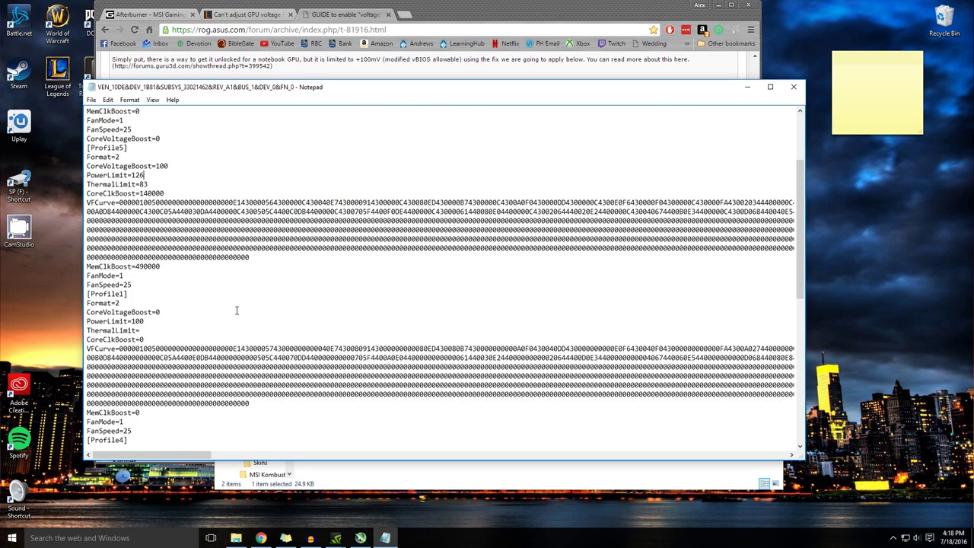
pyautogui.scroll(-2, 237, 312)
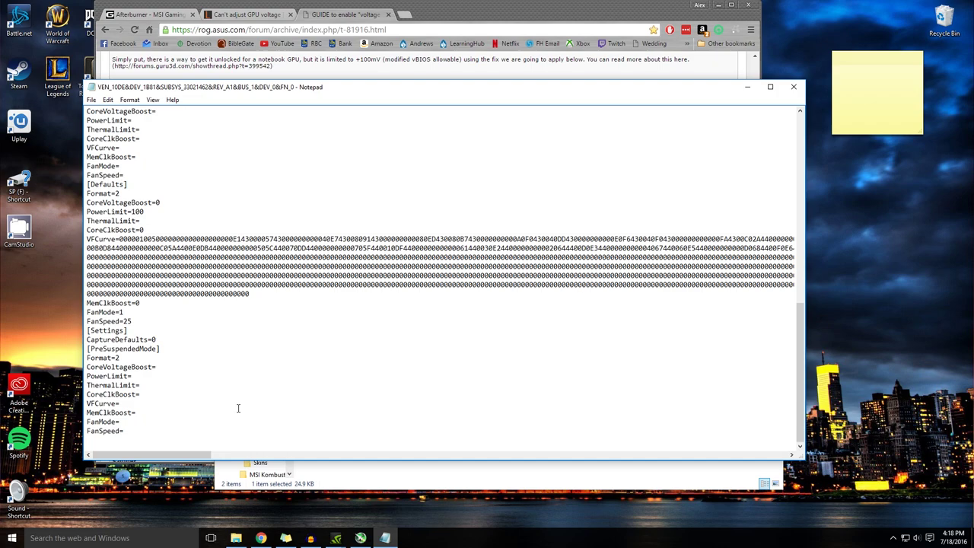
pyautogui.click(855, 75)
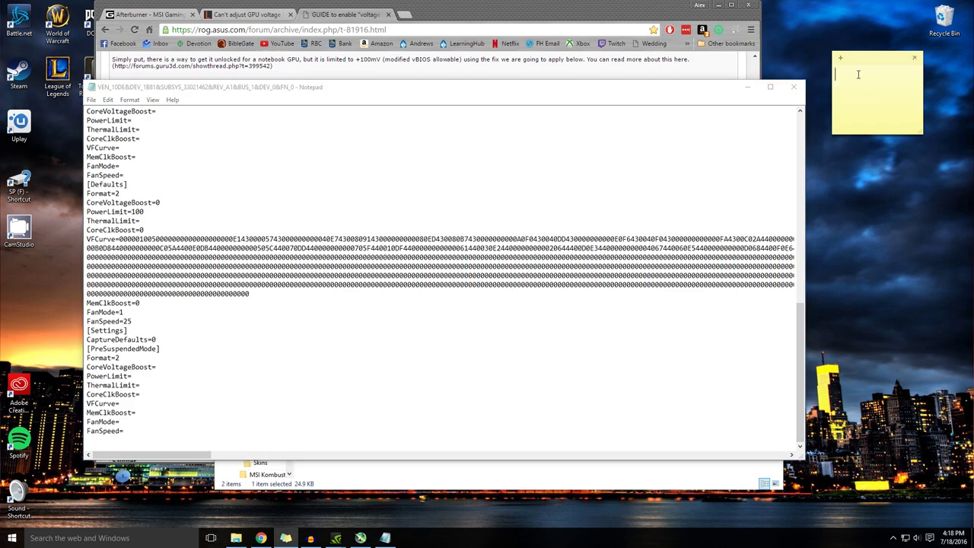
pyautogui.click(155, 434)
pyautogui.moveTo(155, 433); pyautogui.dragTo(91, 76)
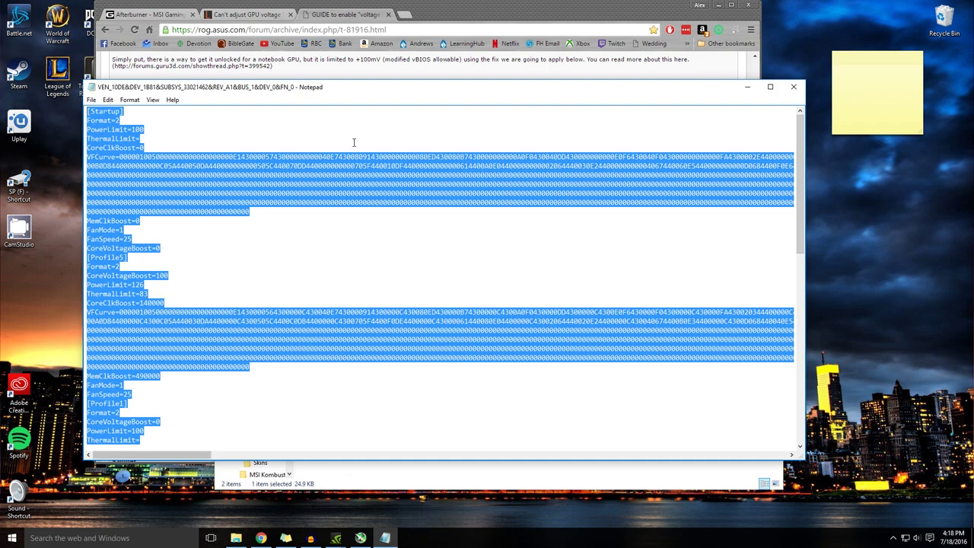
# - Copy the ROG guide's replacement block in Chrome, from [Startup] through VDDC_Generic_Detection=1
pyautogui.click(509, 16)
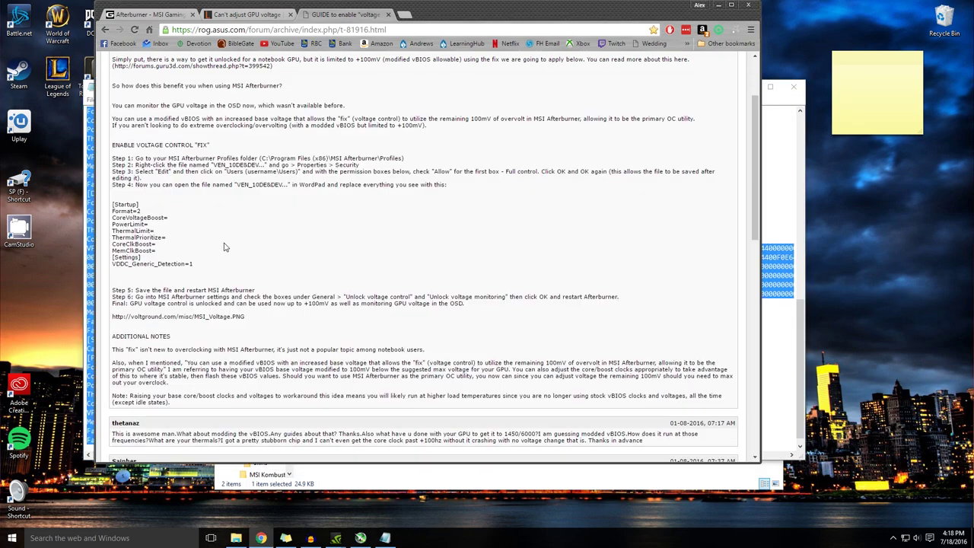
pyautogui.moveTo(194, 266); pyautogui.dragTo(115, 202)
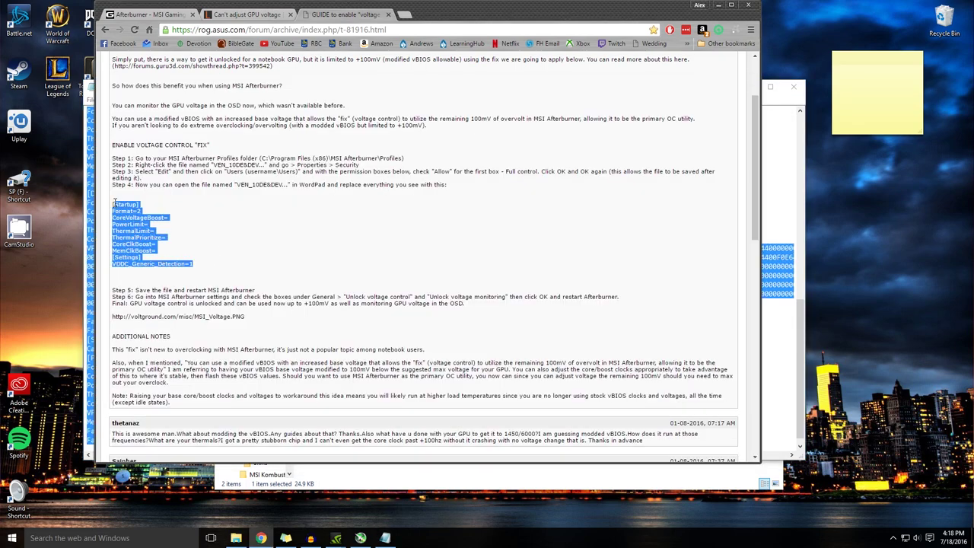
pyautogui.rightClick(130, 214)
pyautogui.click(152, 221)
# - Replace the entire contents of the VEN_10DE&DEV file with the copied block, and close Notepad without saving
pyautogui.click(90, 290)
pyautogui.moveTo(149, 432); pyautogui.dragTo(65, 308)
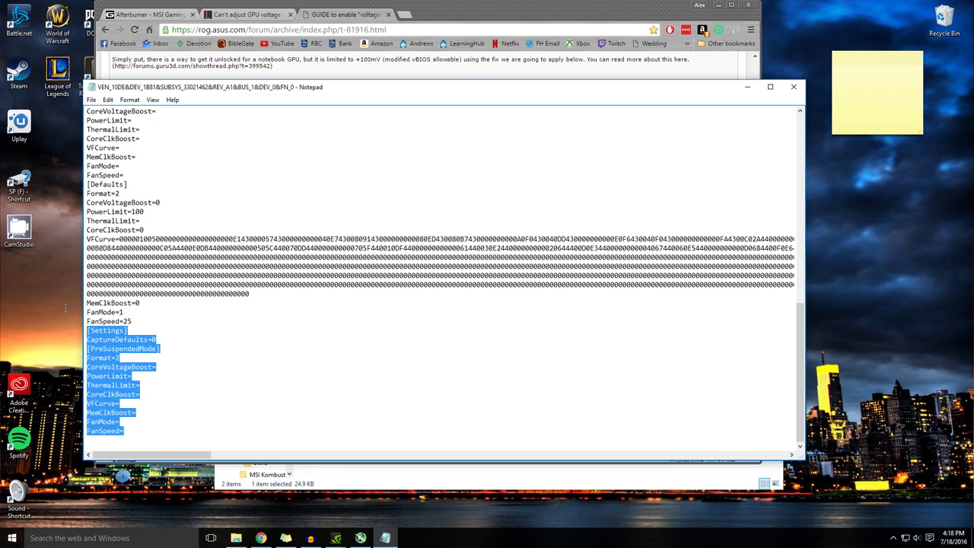
pyautogui.hotkey('ctrl', 'a')
pyautogui.press('Delete')
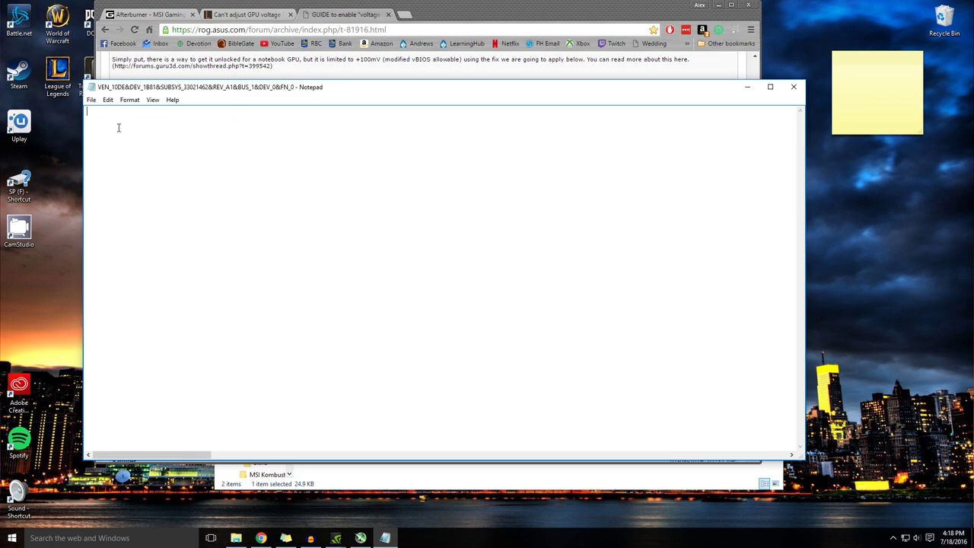
pyautogui.rightClick(93, 108)
pyautogui.click(125, 155)
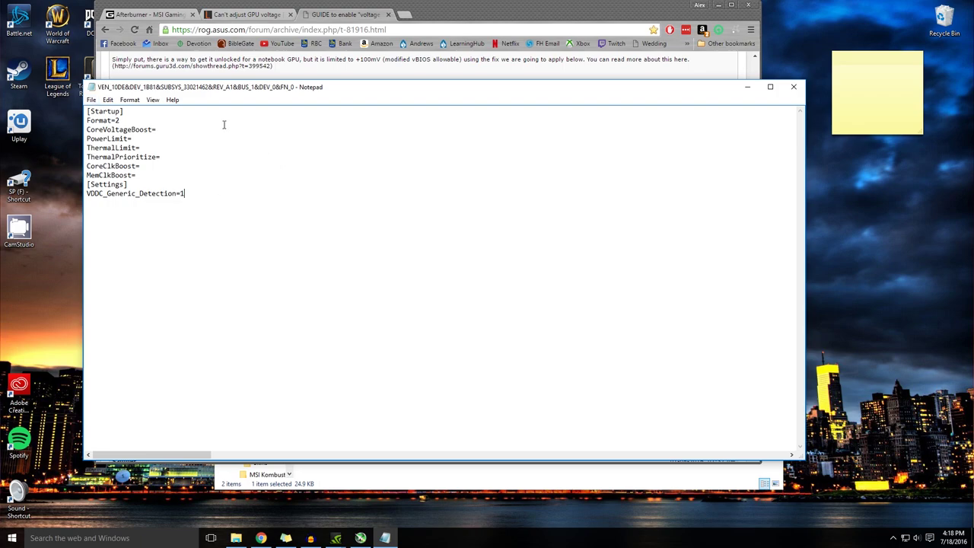
pyautogui.click(794, 86)
pyautogui.click(504, 274)
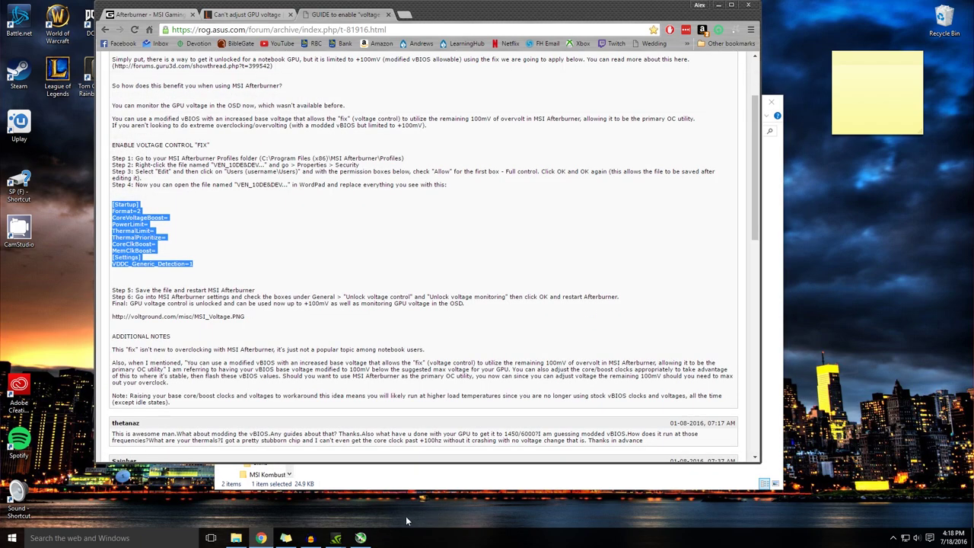
# - Switch to MSI Afterburner and raise Core Voltage to +100%
pyautogui.click(361, 538)
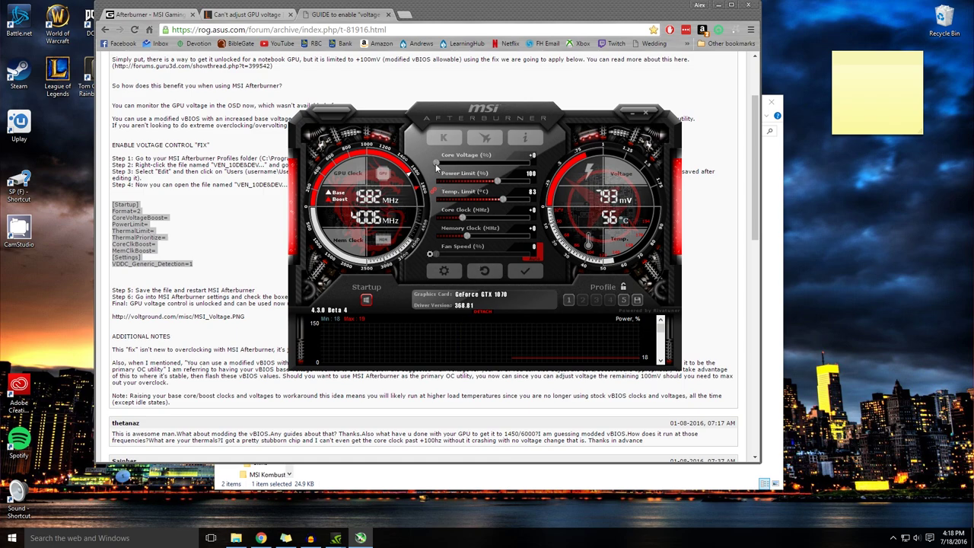
pyautogui.moveTo(436, 163); pyautogui.dragTo(531, 162)
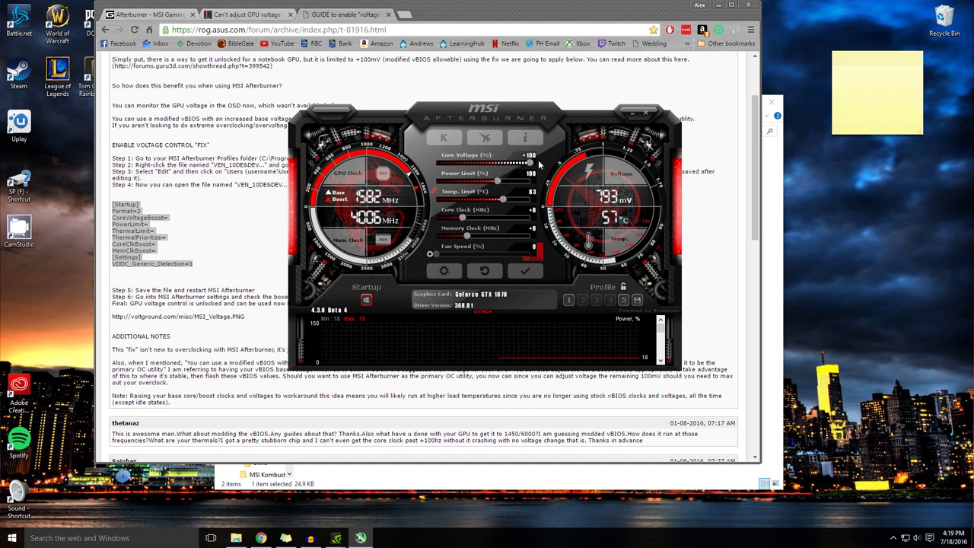
pyautogui.moveTo(529, 160)
# - Switch to MSI's Afterburner downloads page in Chrome and review the 4.2.0 and 4.3.0 Beta download entries
pyautogui.click(149, 29)
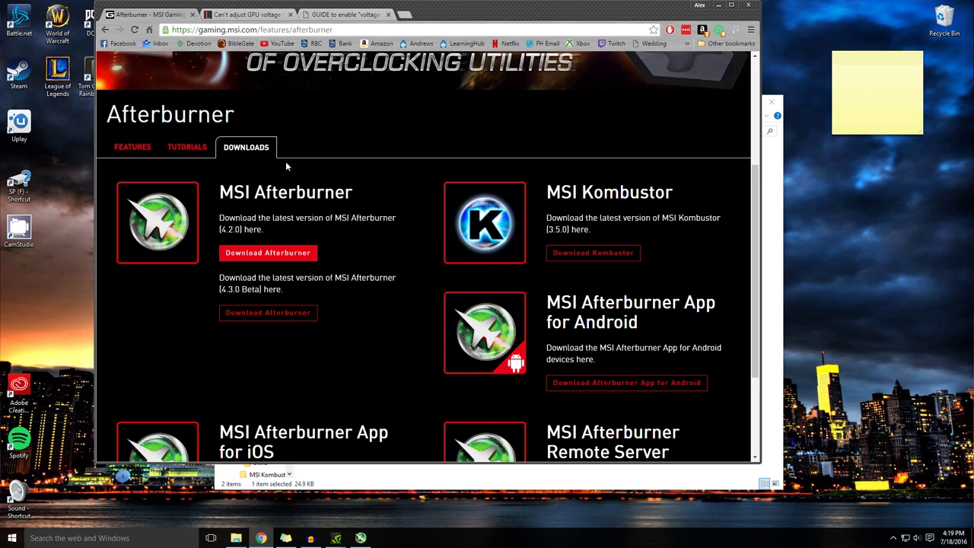
pyautogui.scroll(1, 285, 164)
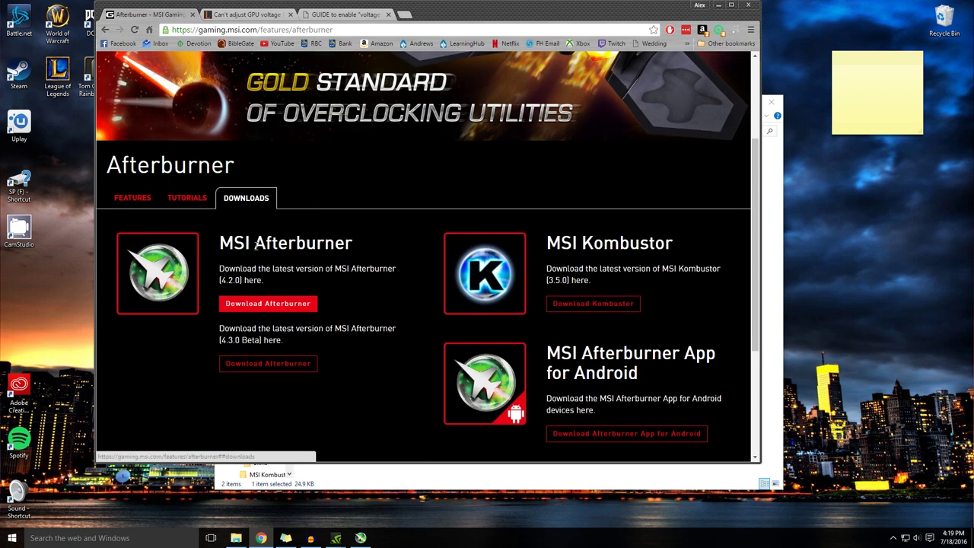
pyautogui.tripleClick(262, 278)
pyautogui.moveTo(294, 328)
pyautogui.mouseDown()
pyautogui.moveTo(251, 340)
pyautogui.moveTo(291, 339)
pyautogui.mouseUp()
pyautogui.click(282, 340)
pyautogui.tripleClick(282, 339)
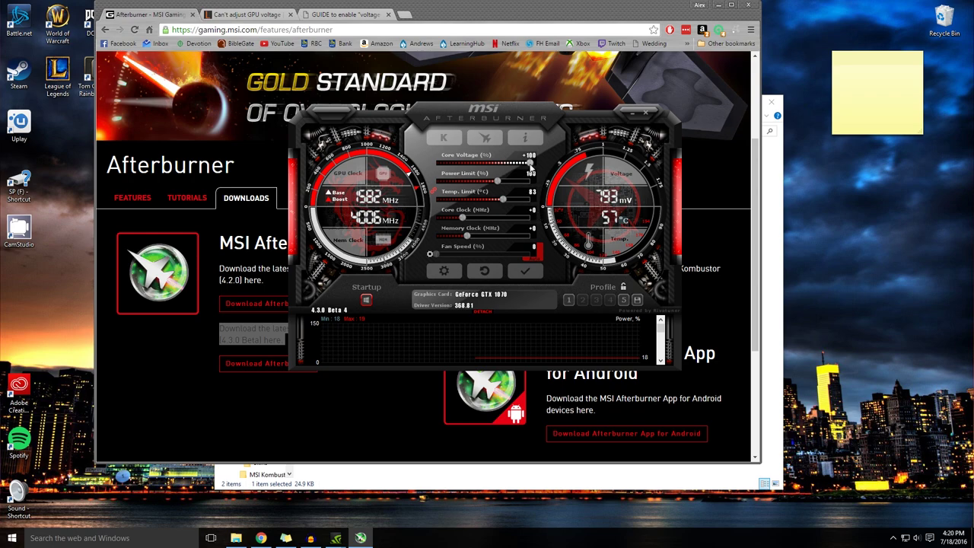
# - Return Core Voltage to +0 in MSI Afterburner and minimize the Chrome and File Explorer windows
pyautogui.moveTo(529, 162); pyautogui.dragTo(433, 161)
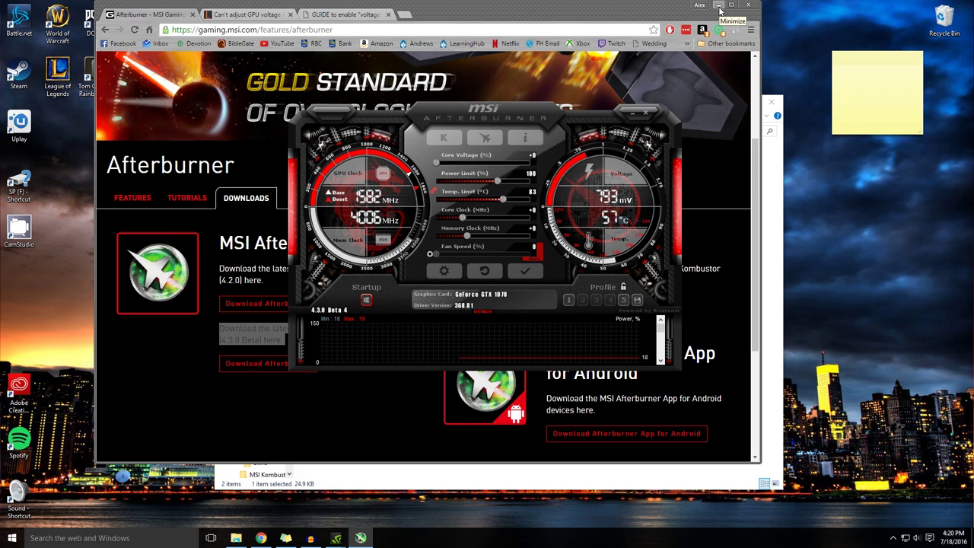
pyautogui.click(719, 6)
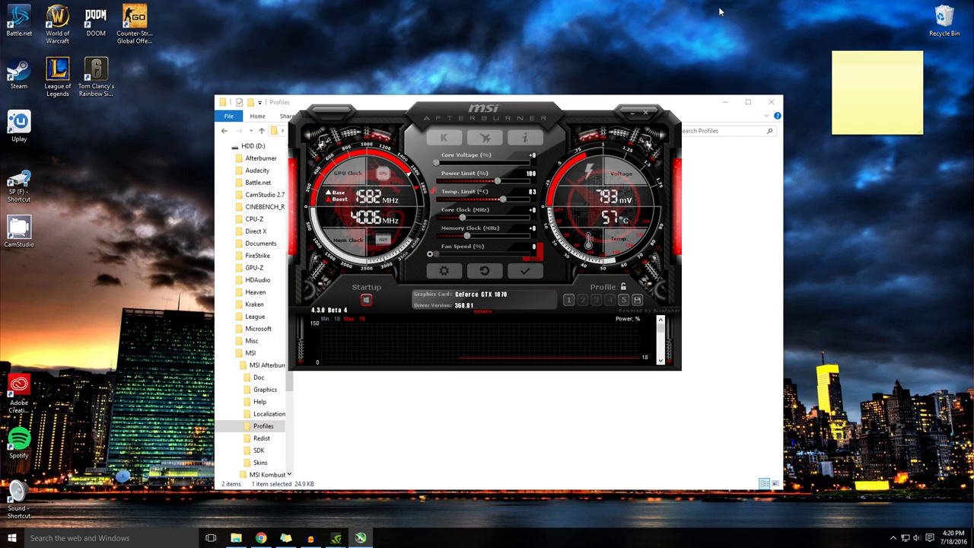
pyautogui.click(727, 103)
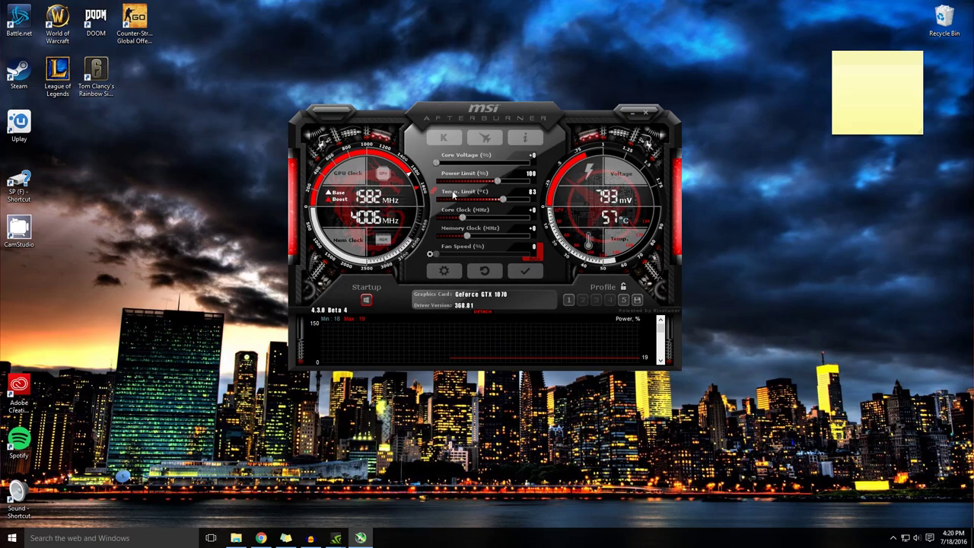
# - Load and apply profile 5 with Core Voltage +100%, Power Limit 126%, Core Clock +140 MHz and Memory Clock +490 MHz
pyautogui.click(623, 302)
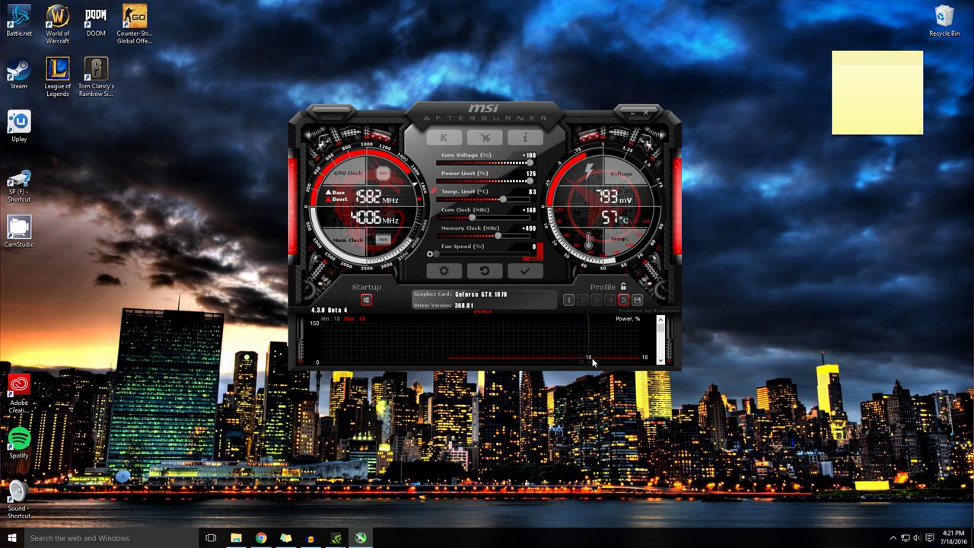
pyautogui.click(532, 274)
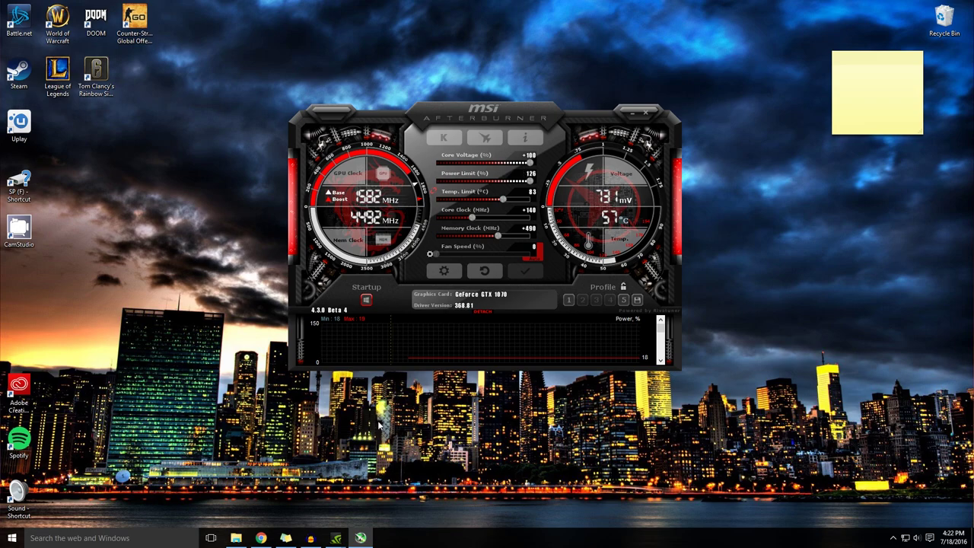
pyautogui.click(310, 538)
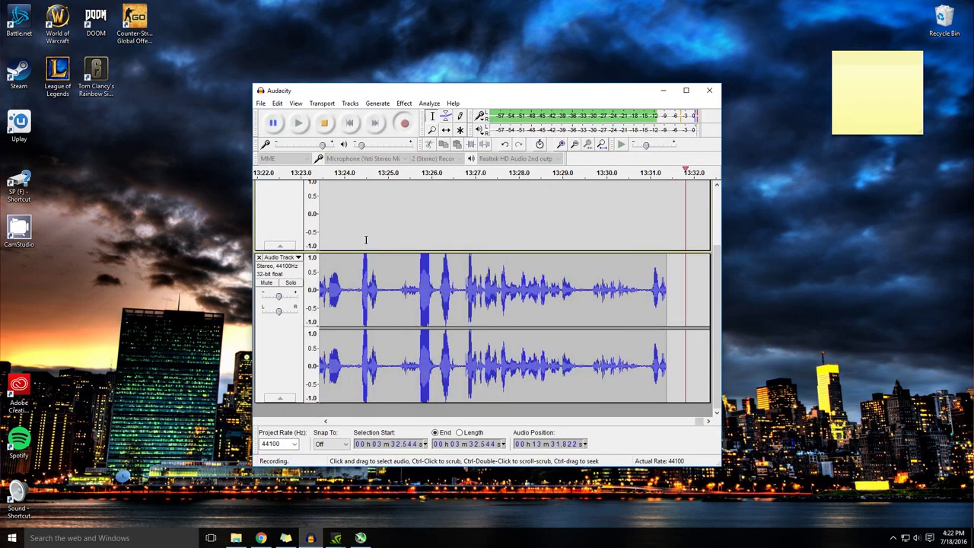